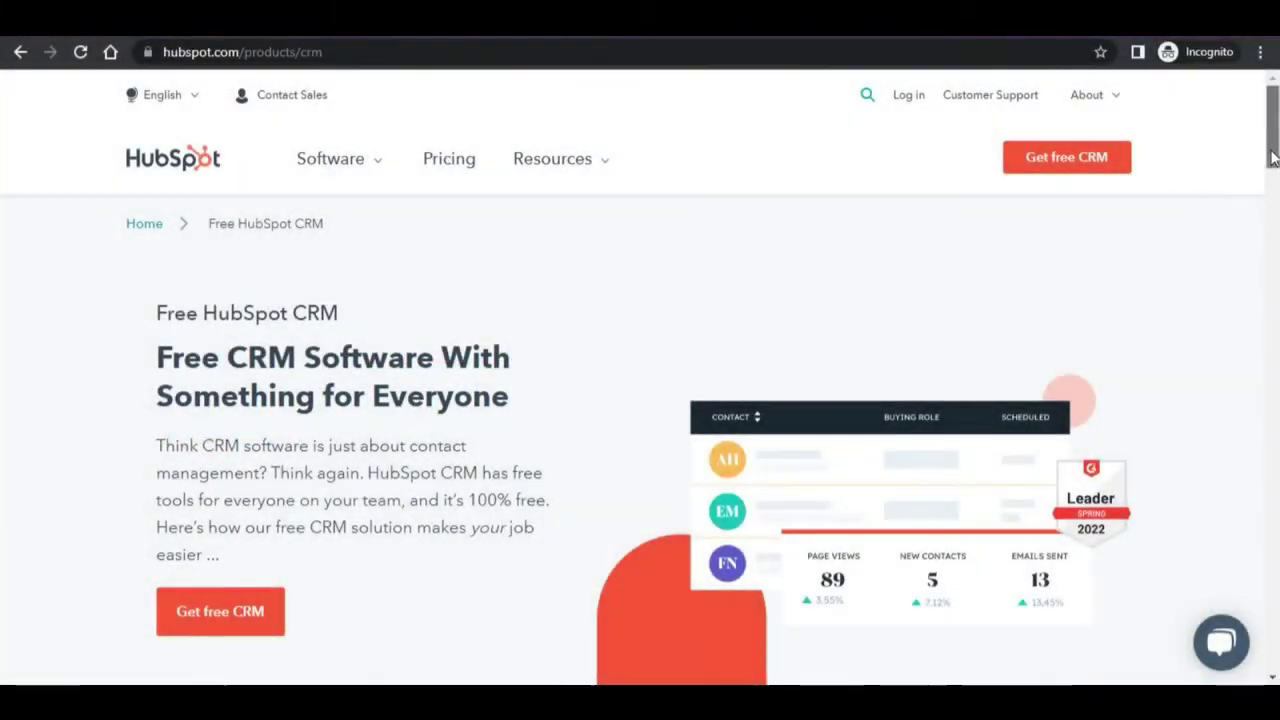
Review the Free HubSpot CRM product page, reopen it from the software overview and start getting the free CRM.
left_click_drag(1270, 155, 1273, 251)
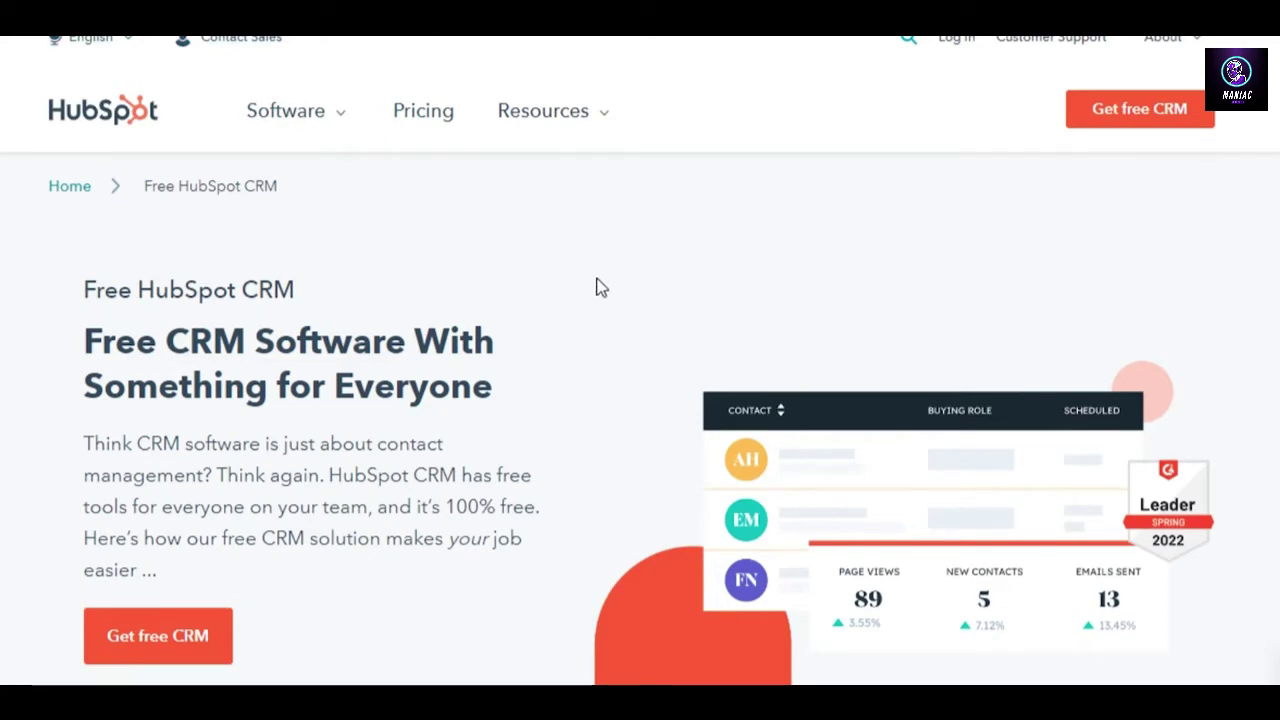
scroll(1049, 314, "down", 10)
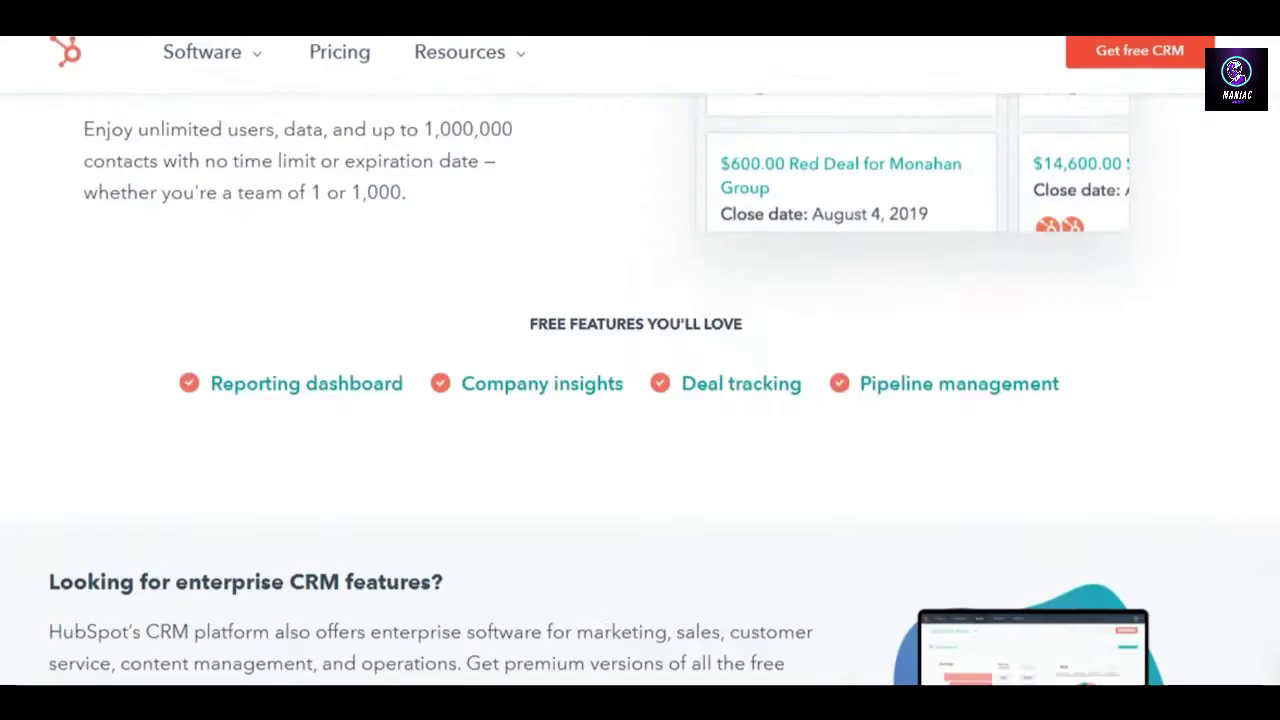
scroll(640, 360, "down", 10)
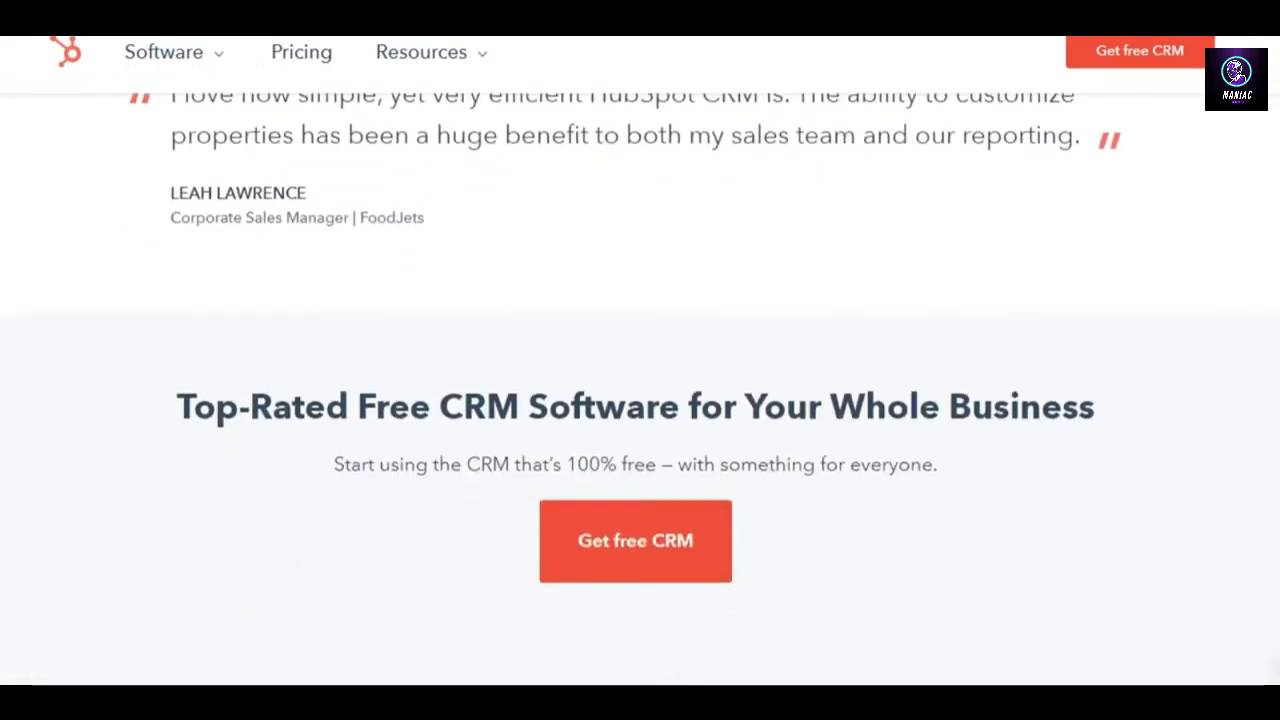
scroll(640, 360, "up", 15)
scroll(640, 360, "up", 5)
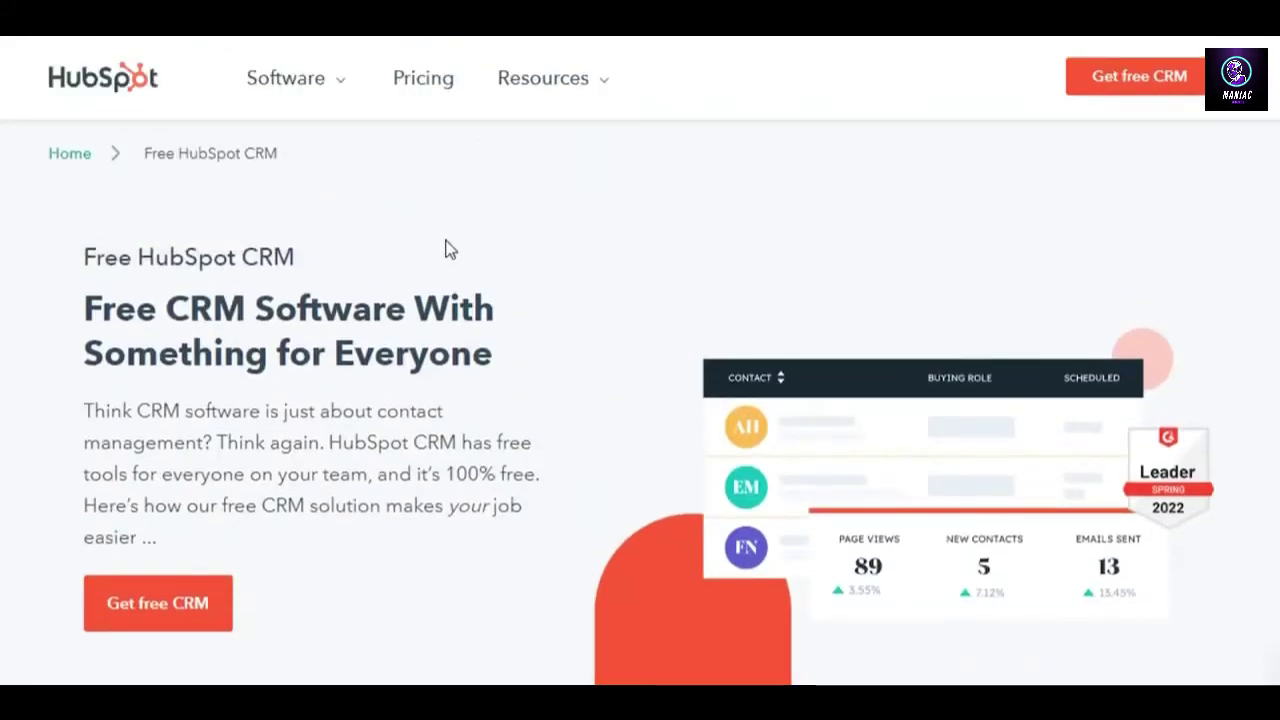
left_click(325, 88)
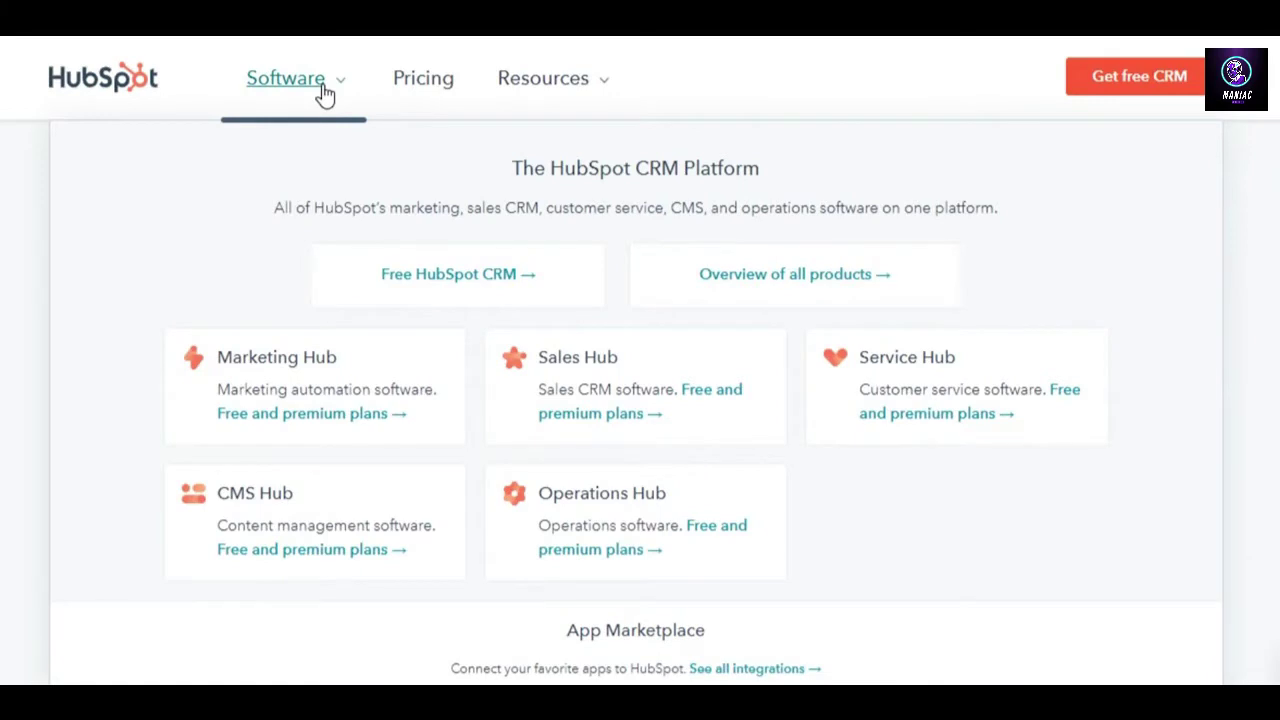
left_click(458, 274)
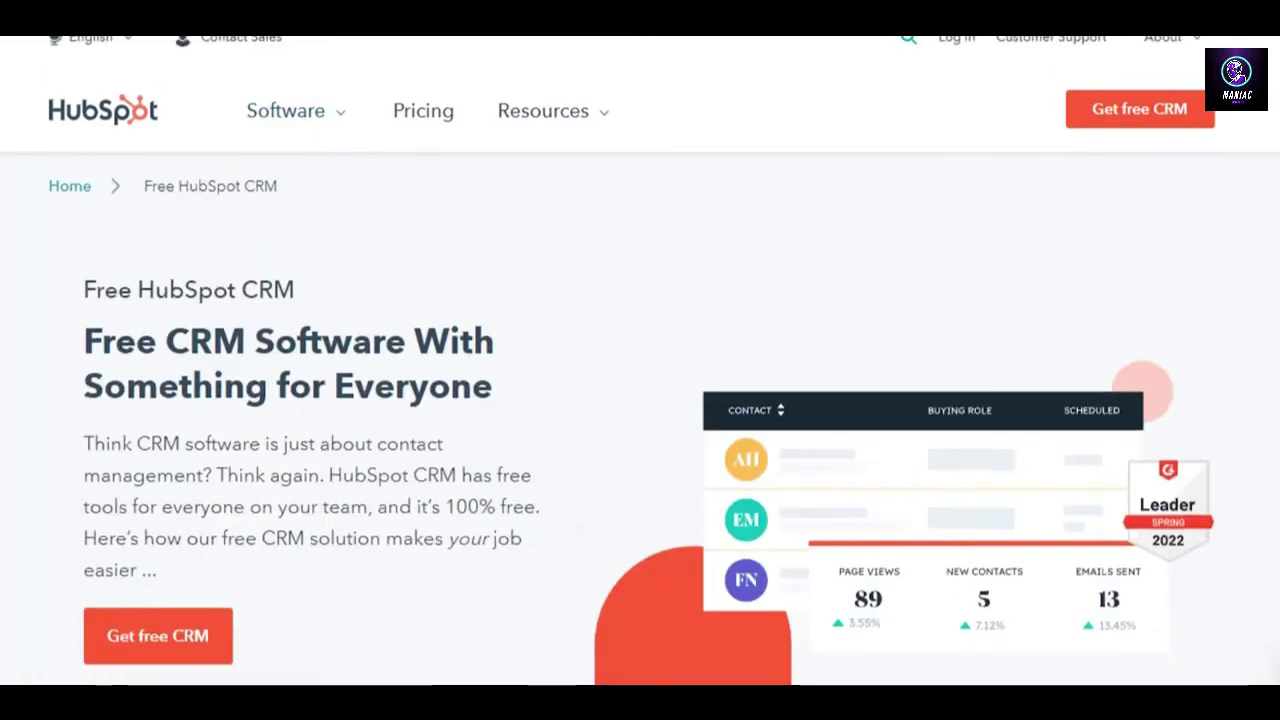
left_click(1109, 114)
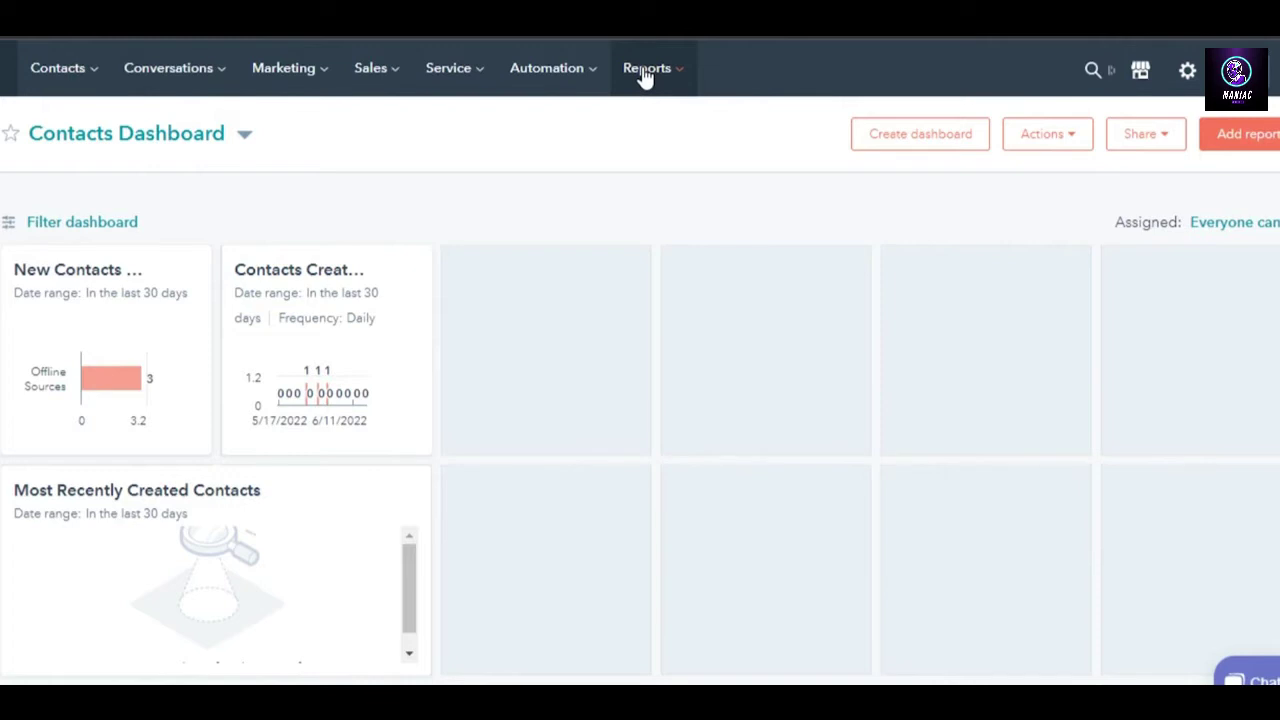
Go to the marketing website pages area and start setting up a website on CMS Hub.
left_click(300, 70)
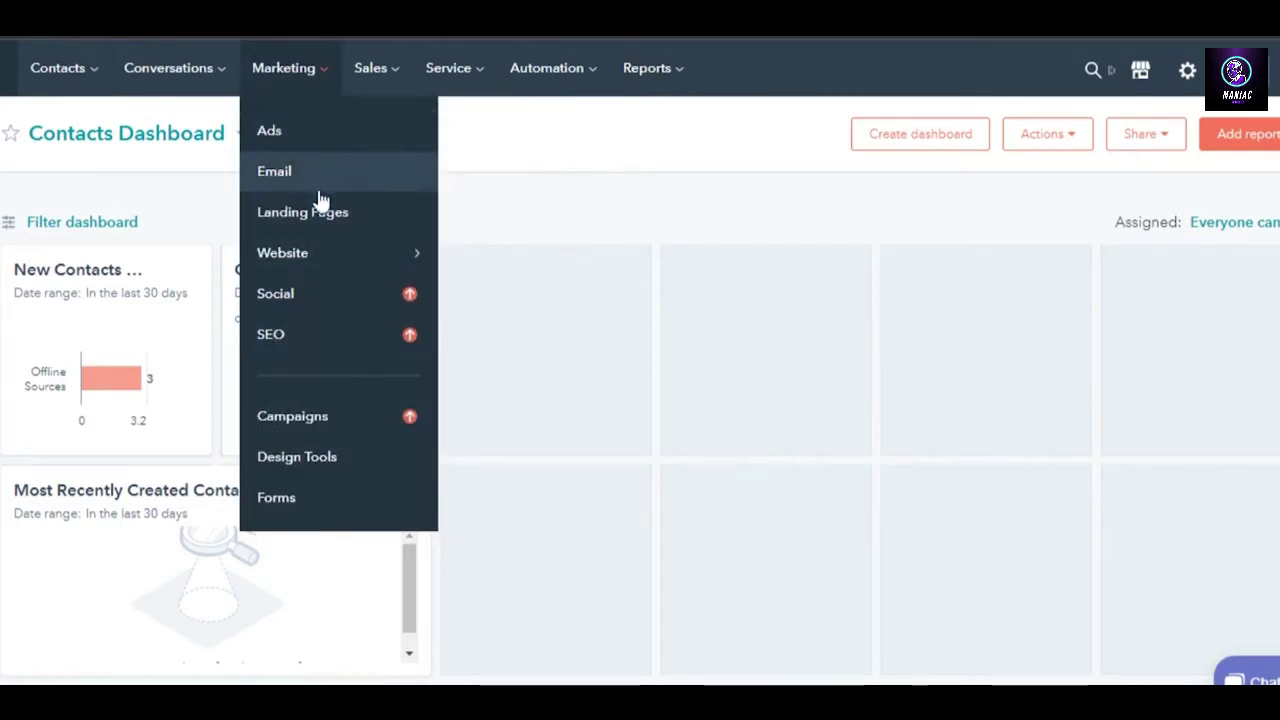
mouse_move(316, 250)
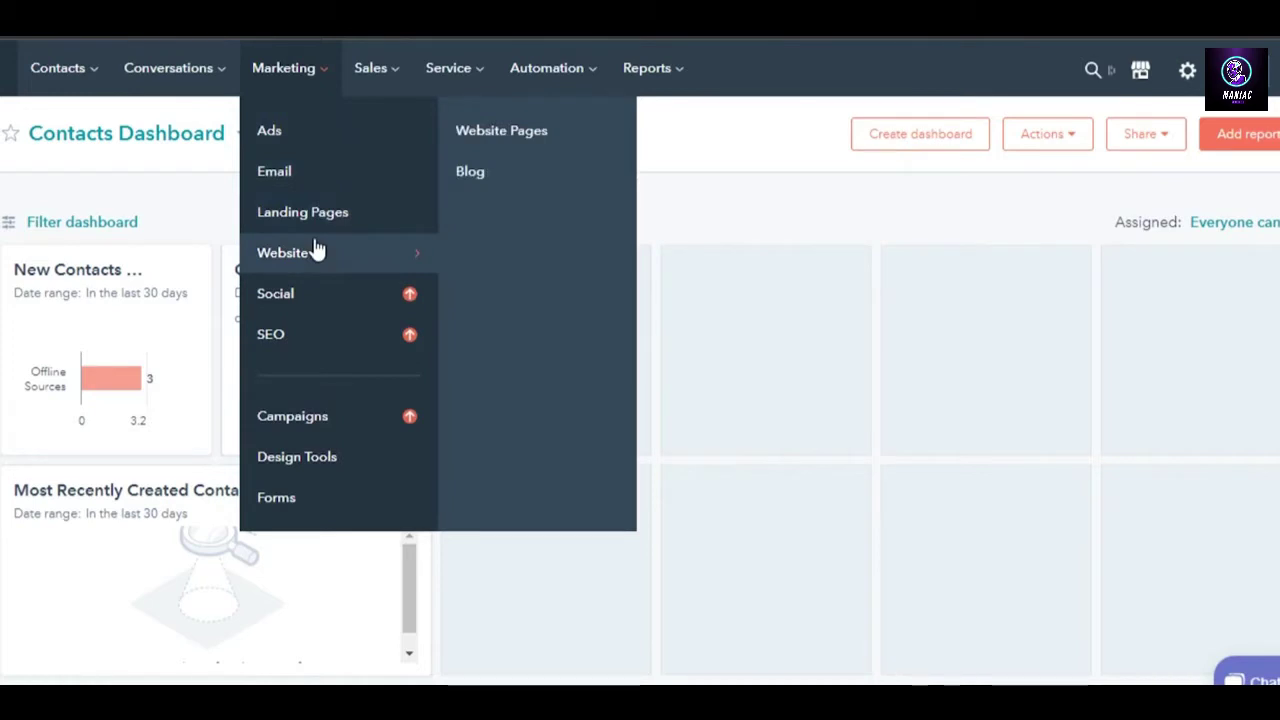
mouse_move(306, 289)
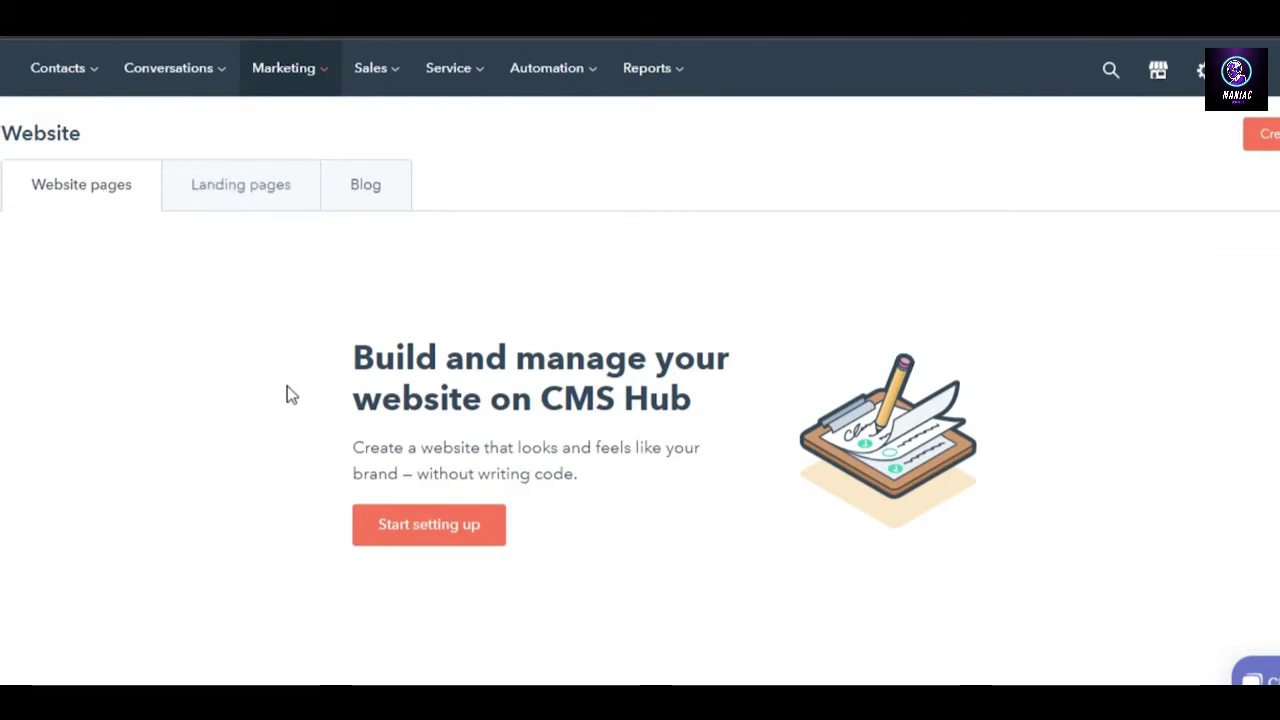
left_click(1185, 140)
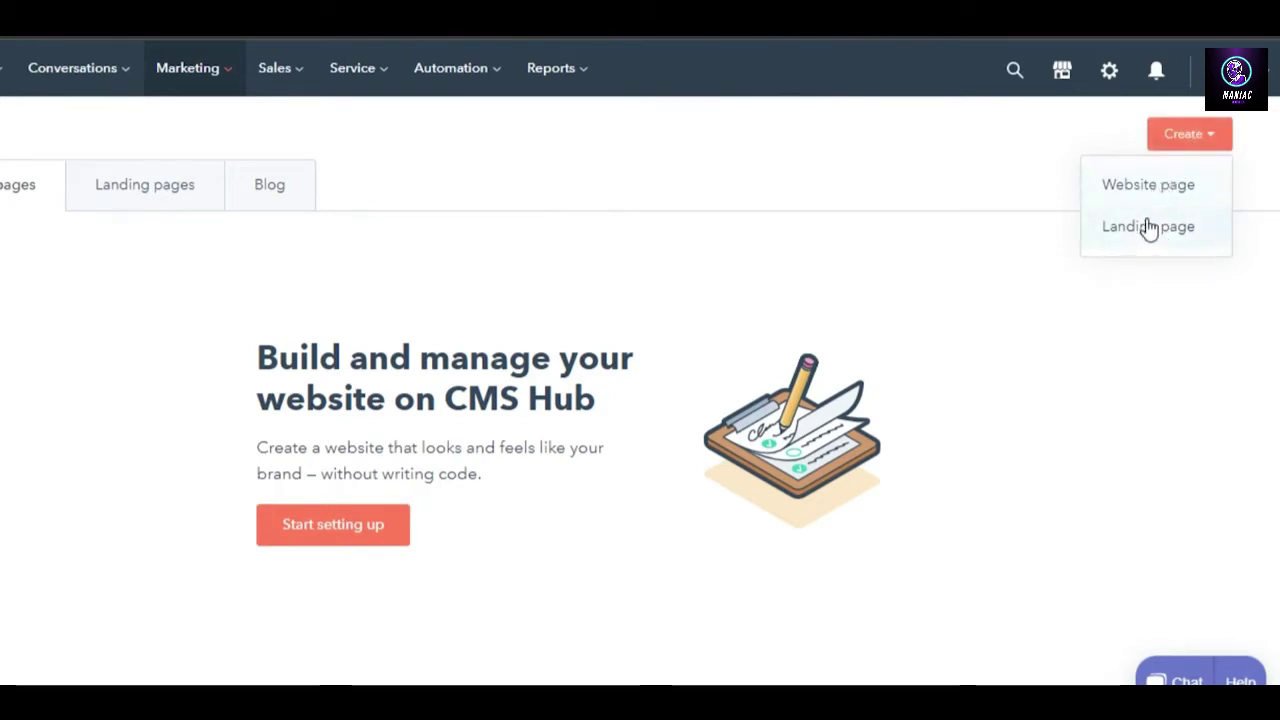
left_click(387, 525)
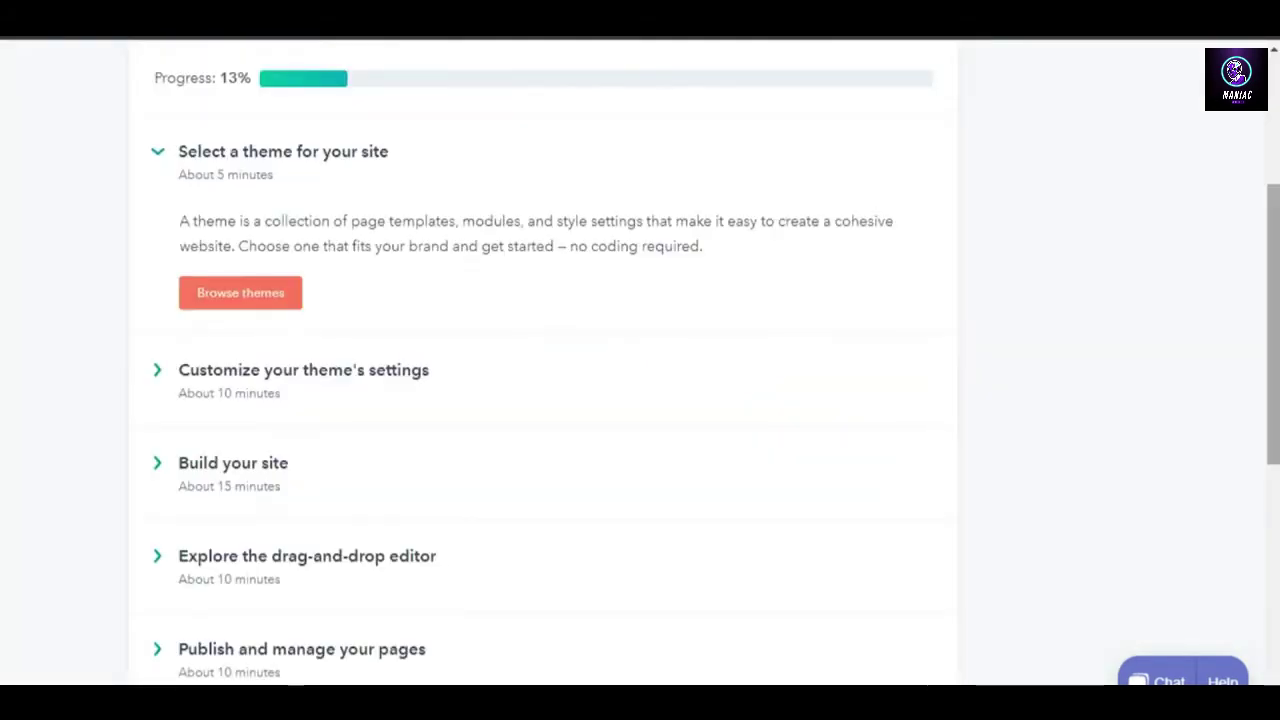
Open the theme shop from the theme selection task and look through the free CMS website themes.
left_click(220, 295)
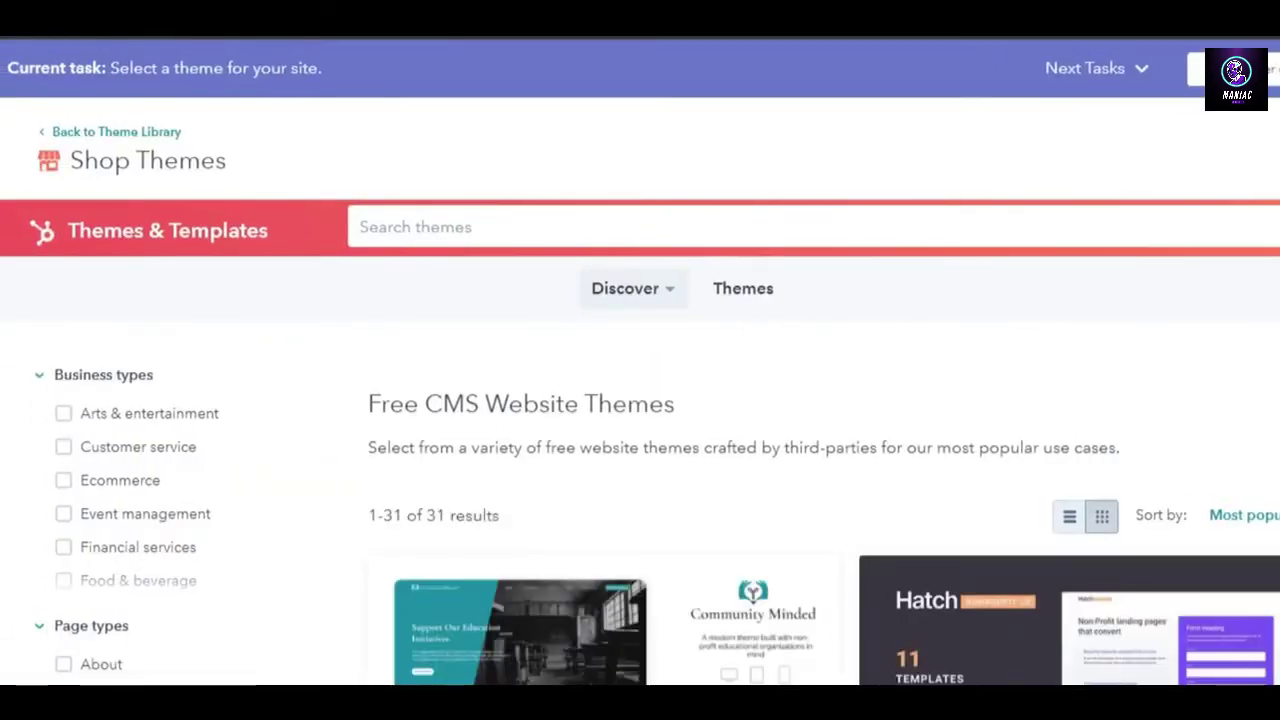
scroll(1270, 340, "down", 1)
scroll(640, 450, "down", 10)
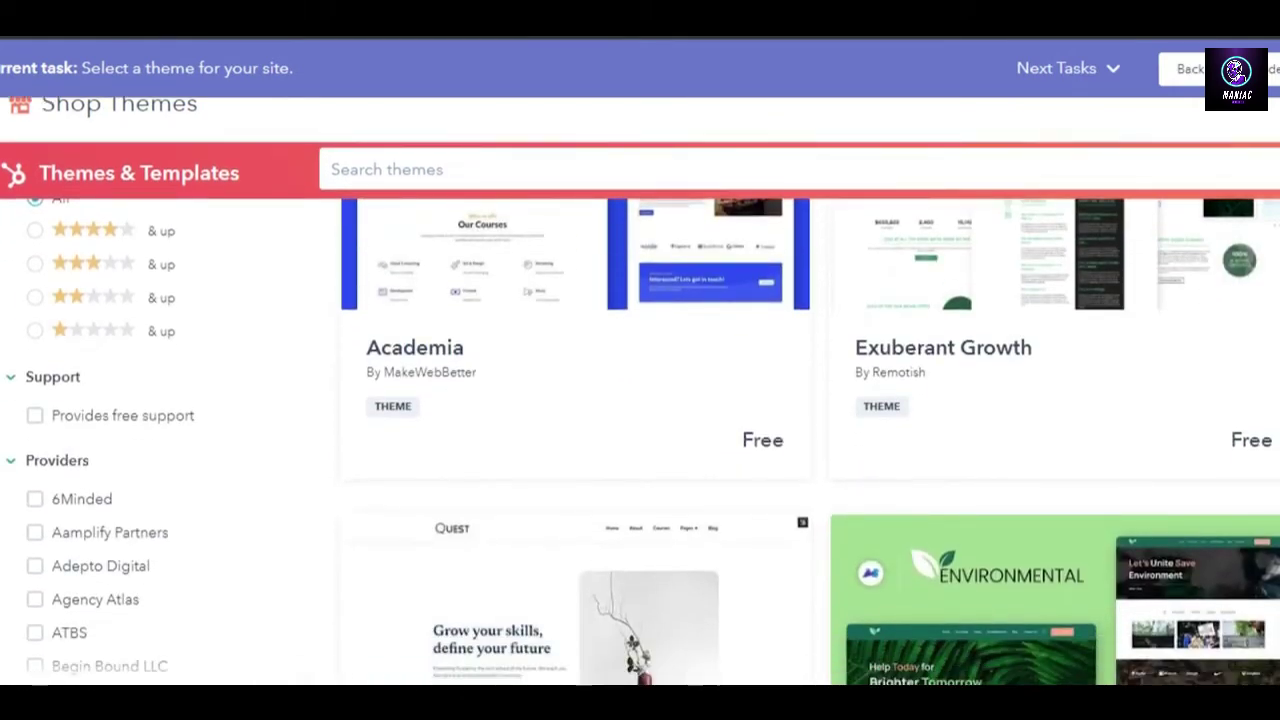
scroll(775, 440, "down", 15)
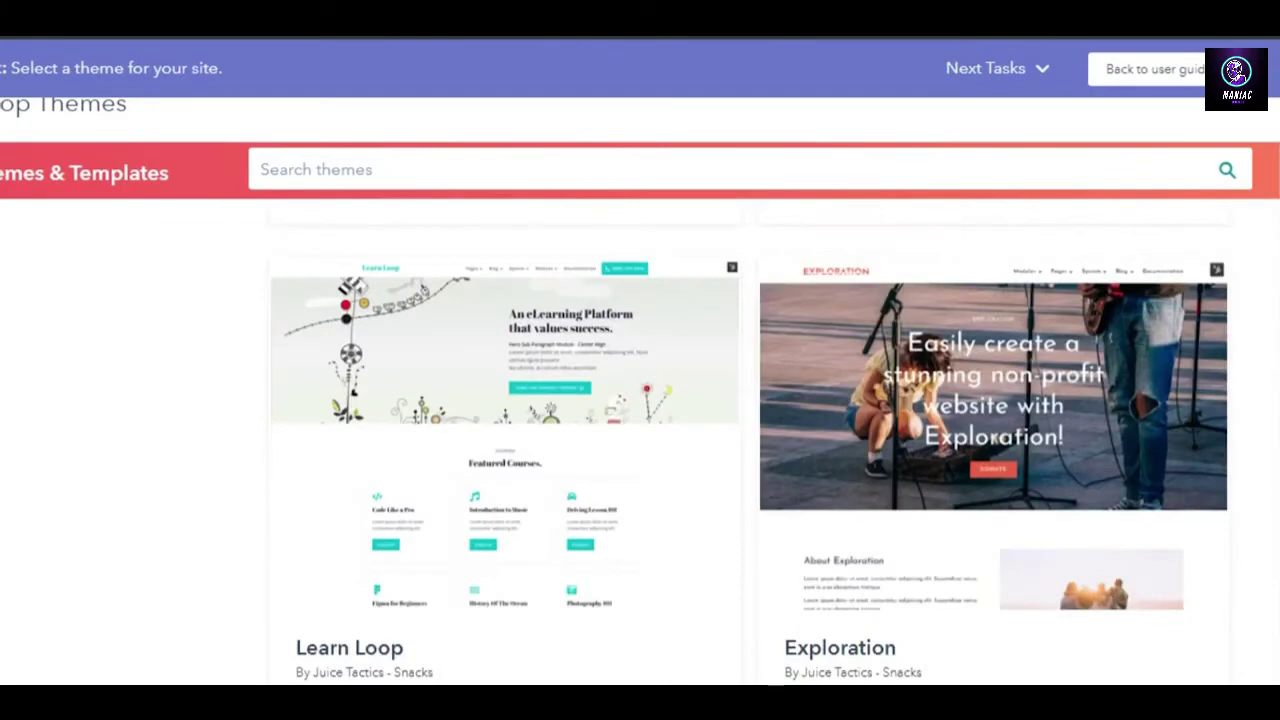
scroll(748, 440, "down", 12)
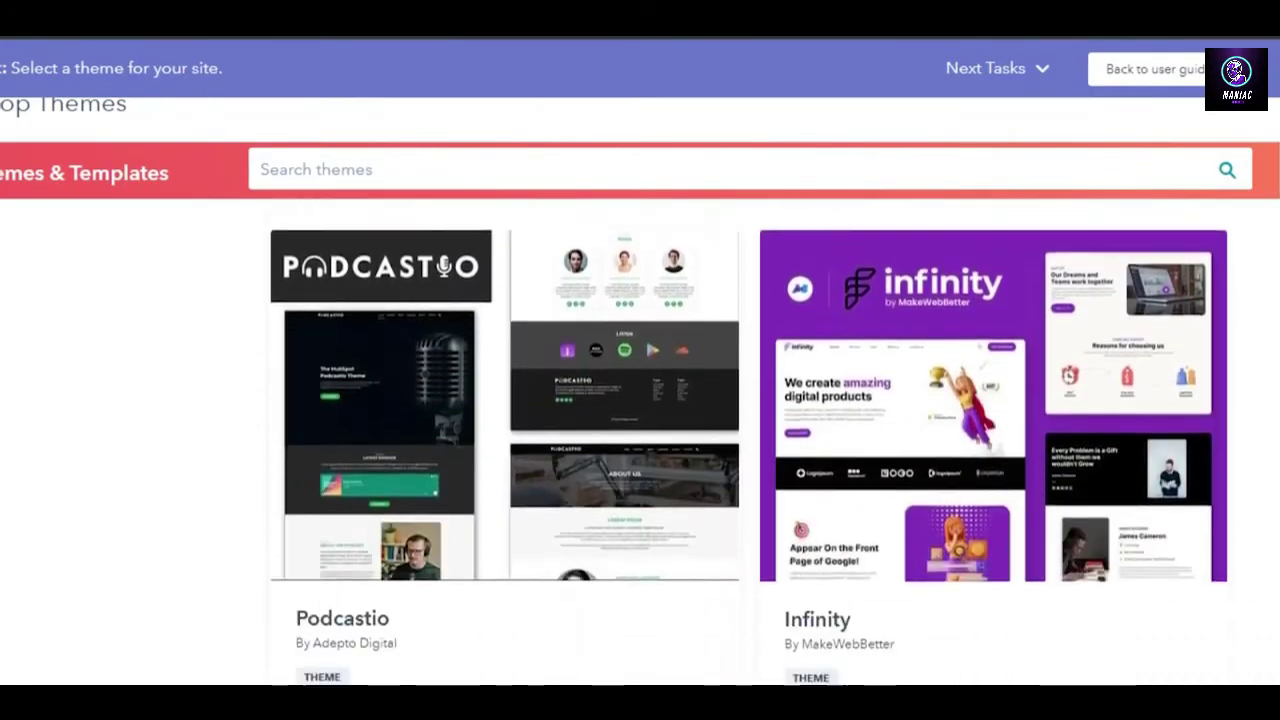
scroll(748, 440, "down", 12)
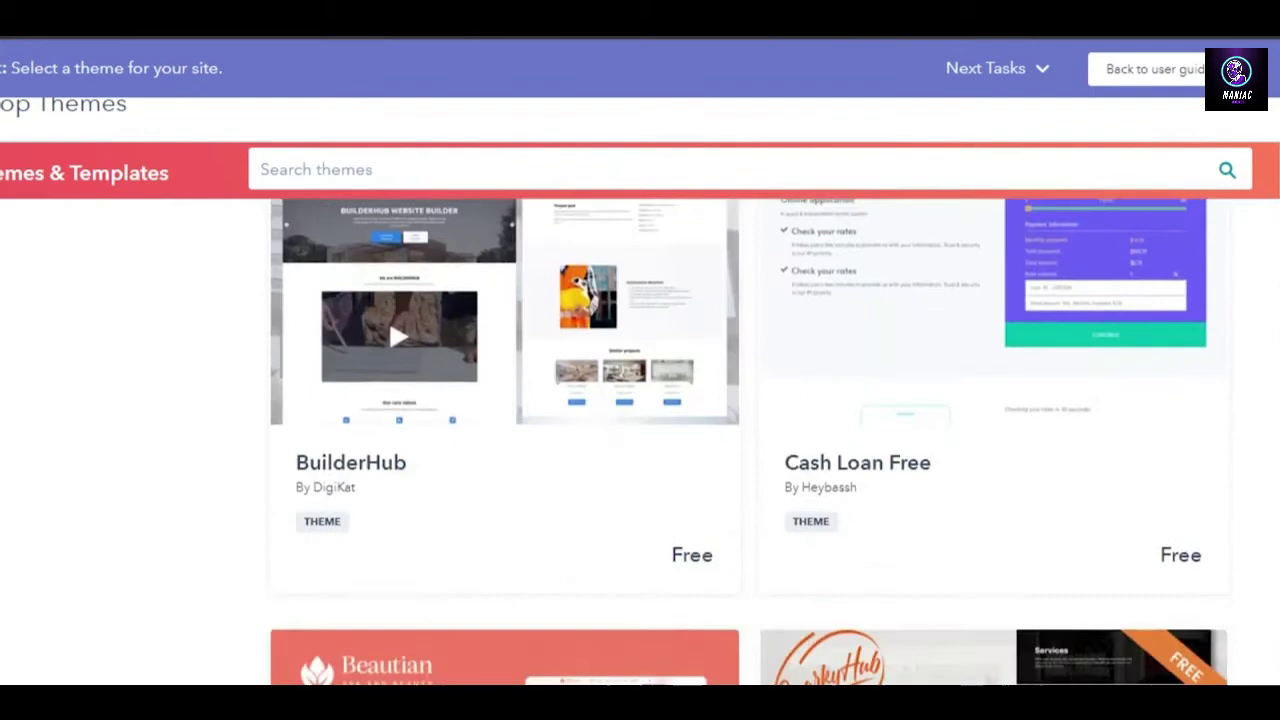
scroll(748, 440, "down", 12)
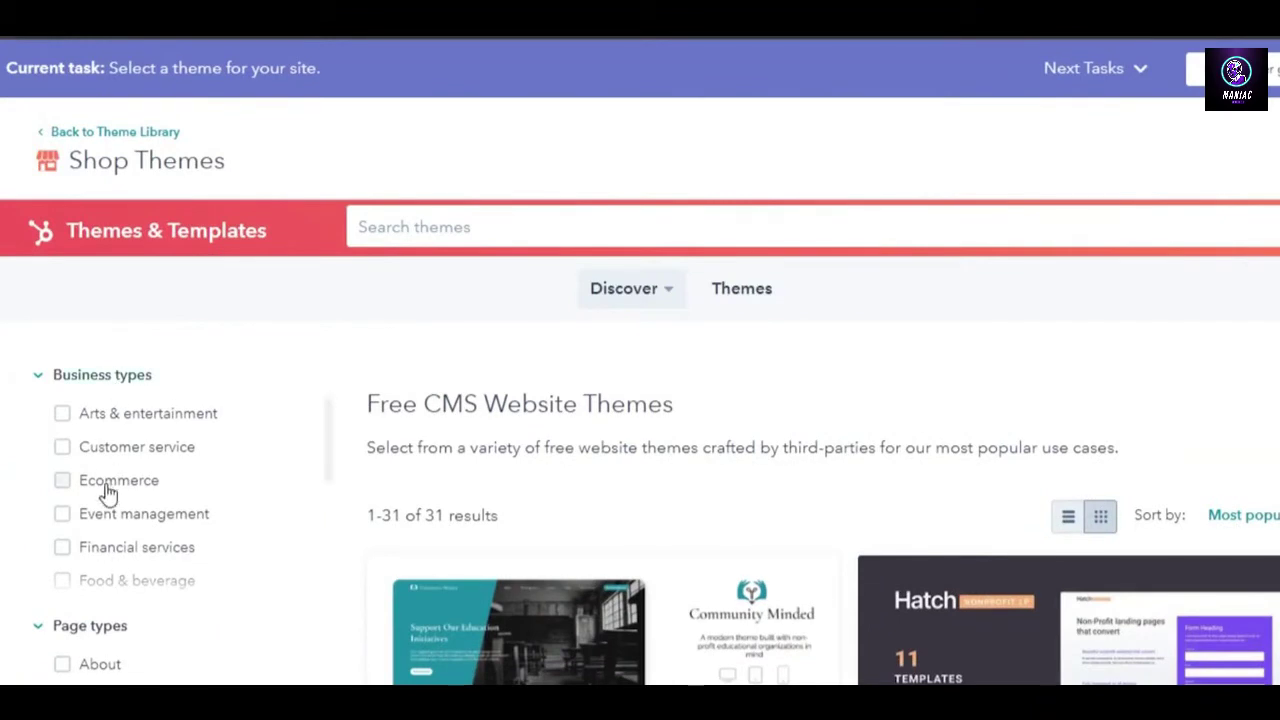
Filter the free website themes by the Marketing business type.
left_click_drag(326, 450, 327, 552)
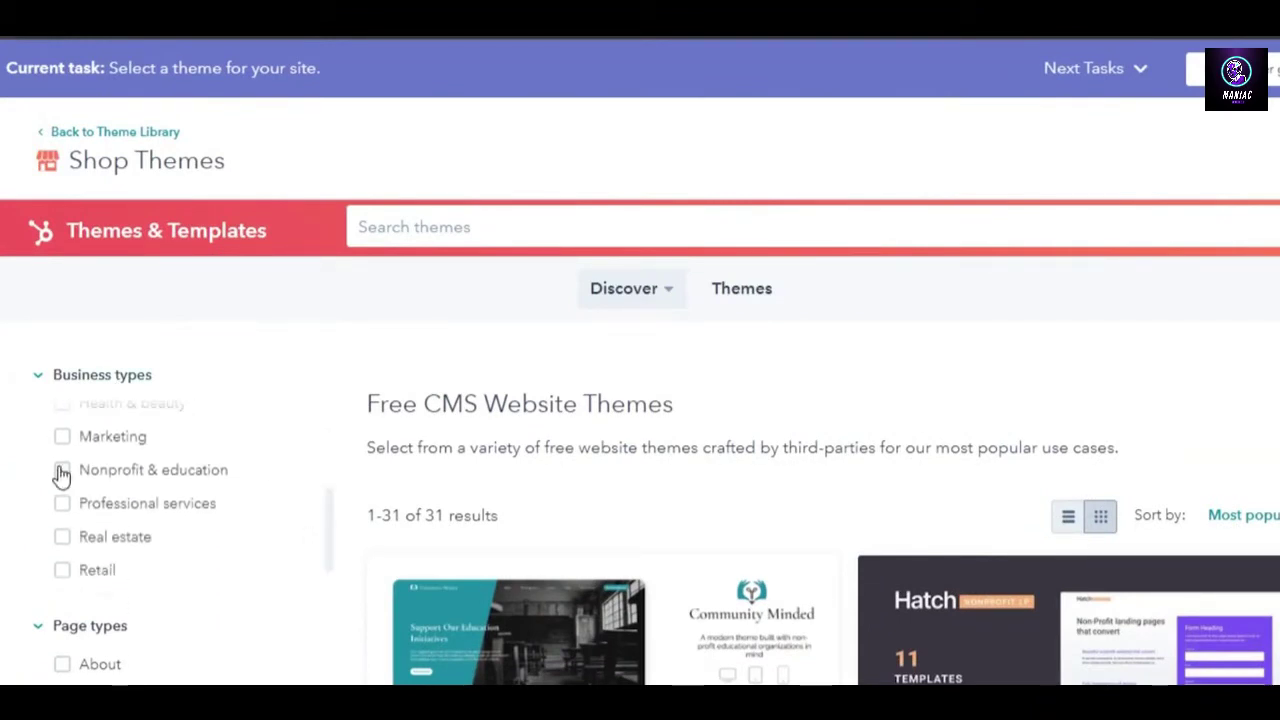
left_click(64, 438)
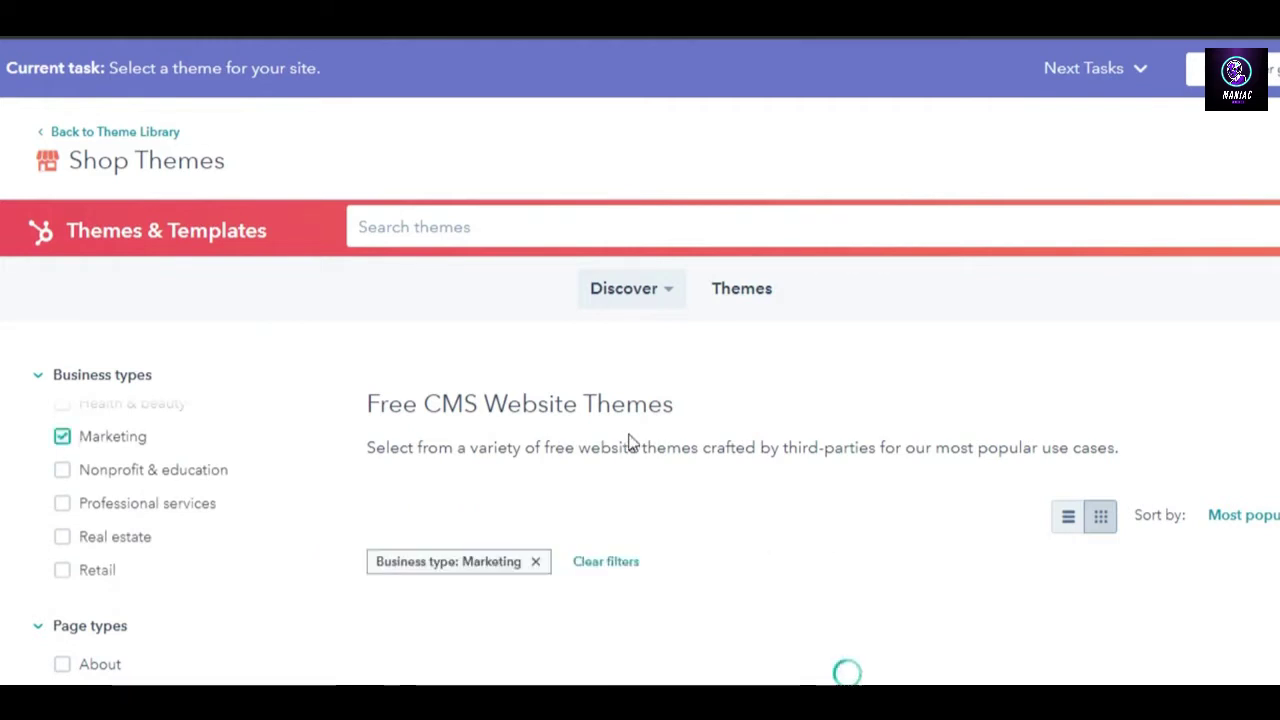
scroll(786, 624, "down", 5)
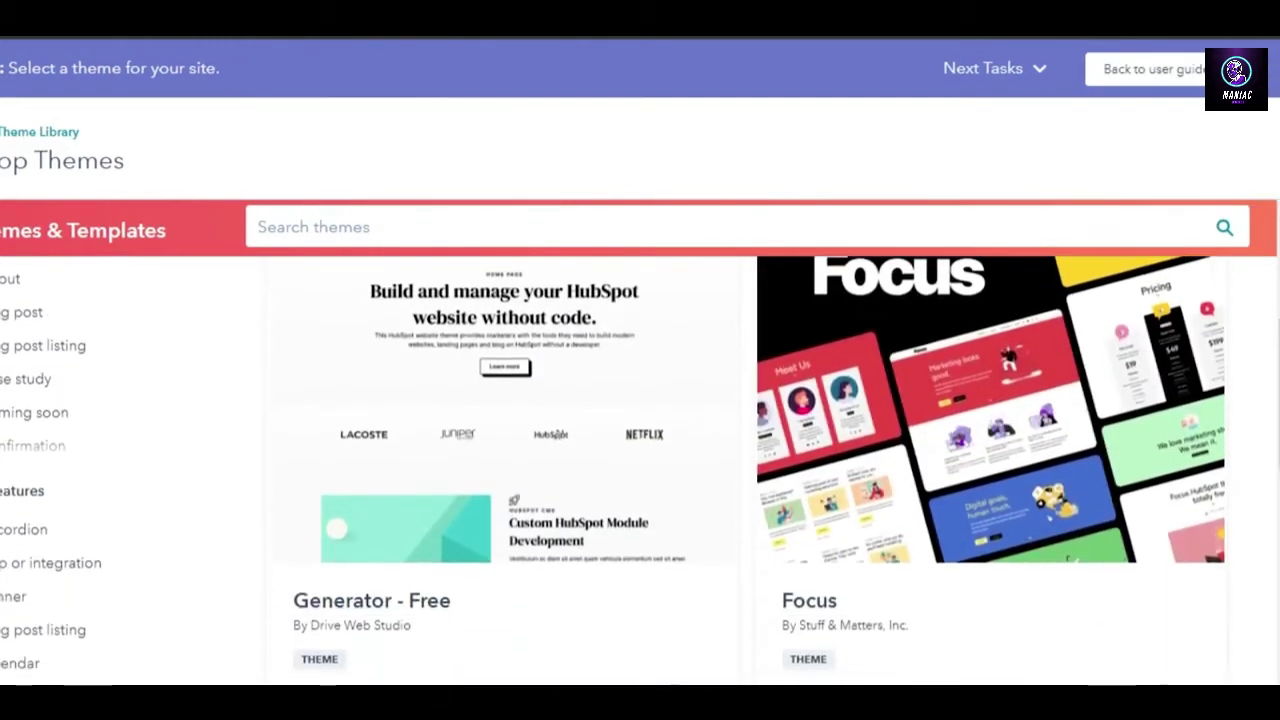
Find the FreeFlex theme by Mojo Media Labs among the filtered themes and install it for free.
scroll(640, 400, "down", 1)
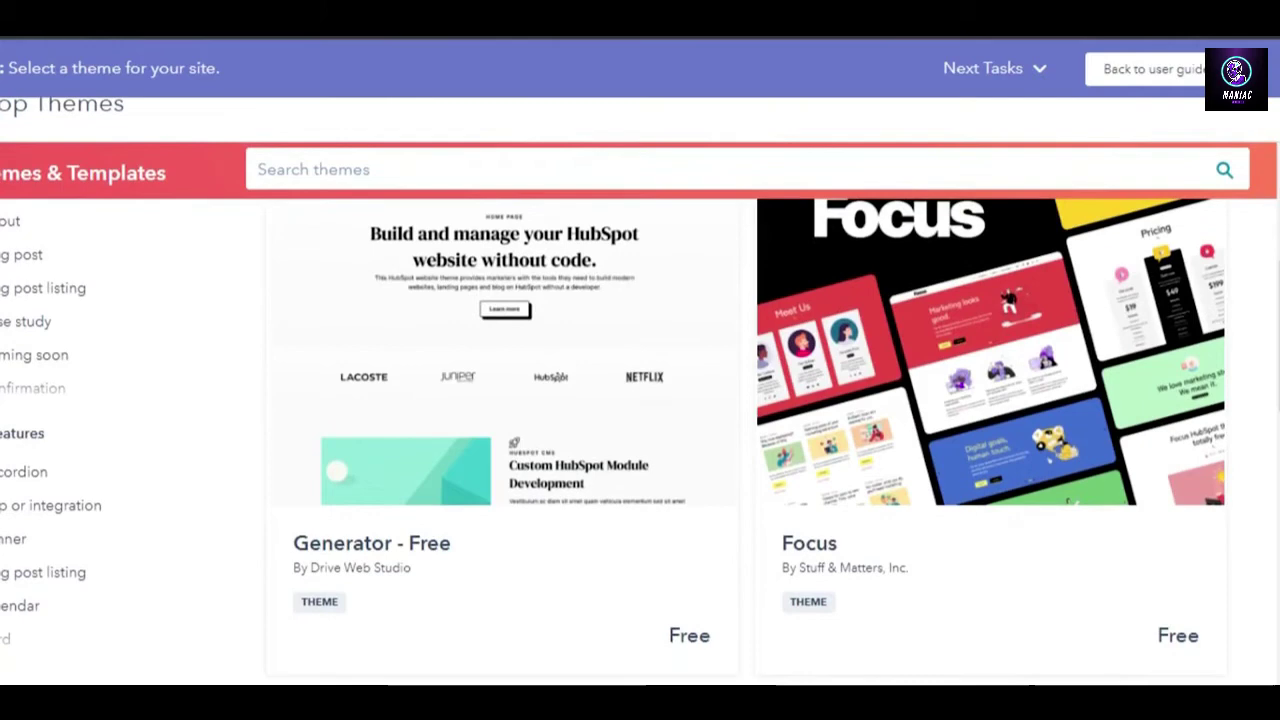
scroll(461, 523, "down", 10)
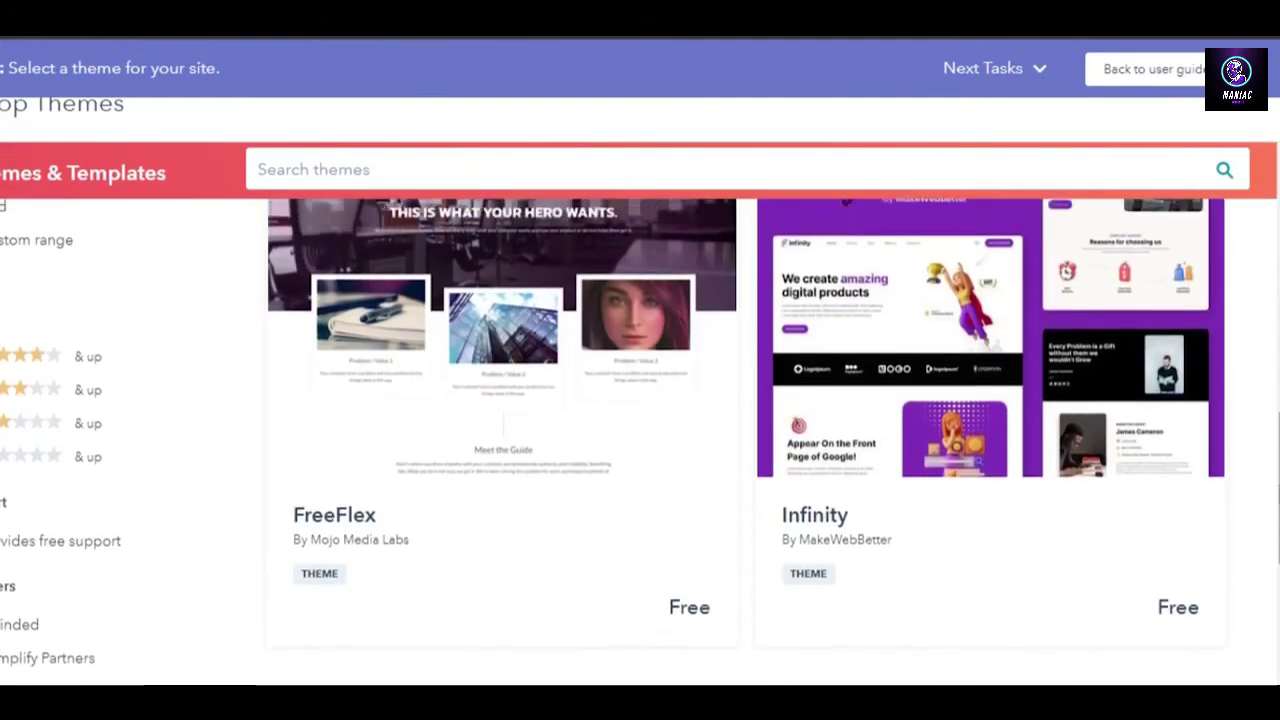
scroll(461, 523, "up", 1)
left_click(494, 523)
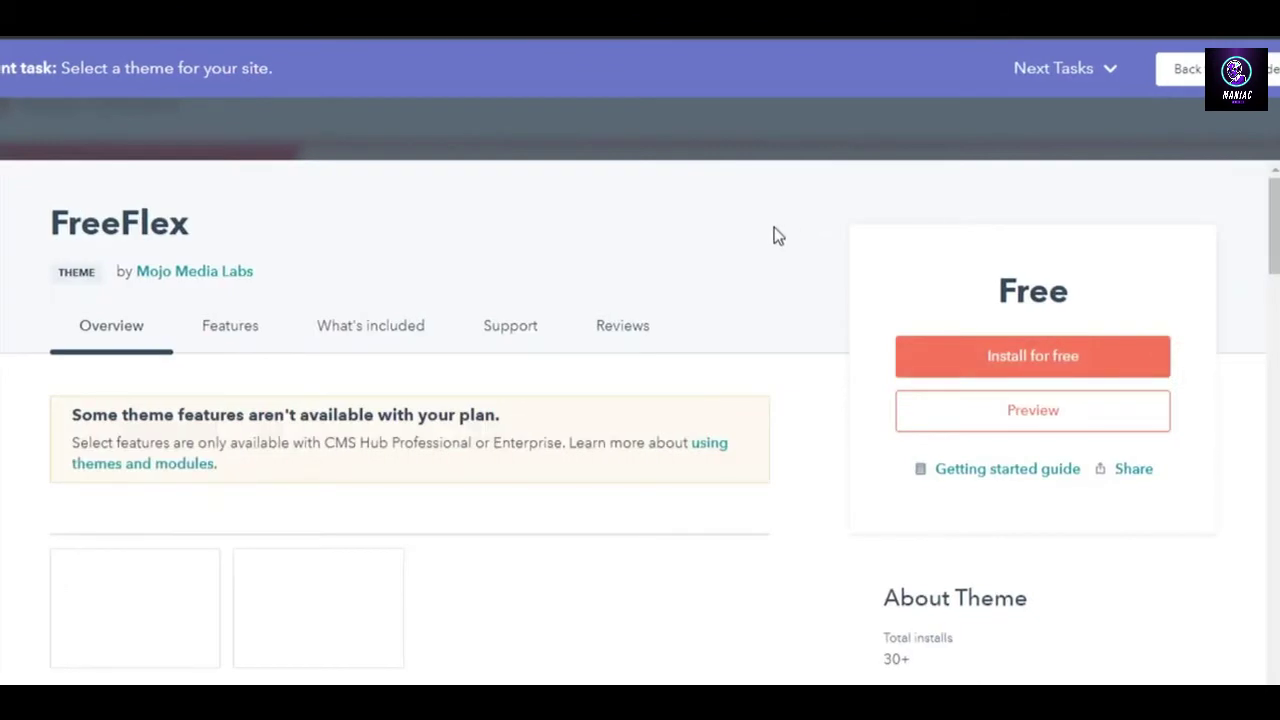
left_click(1013, 358)
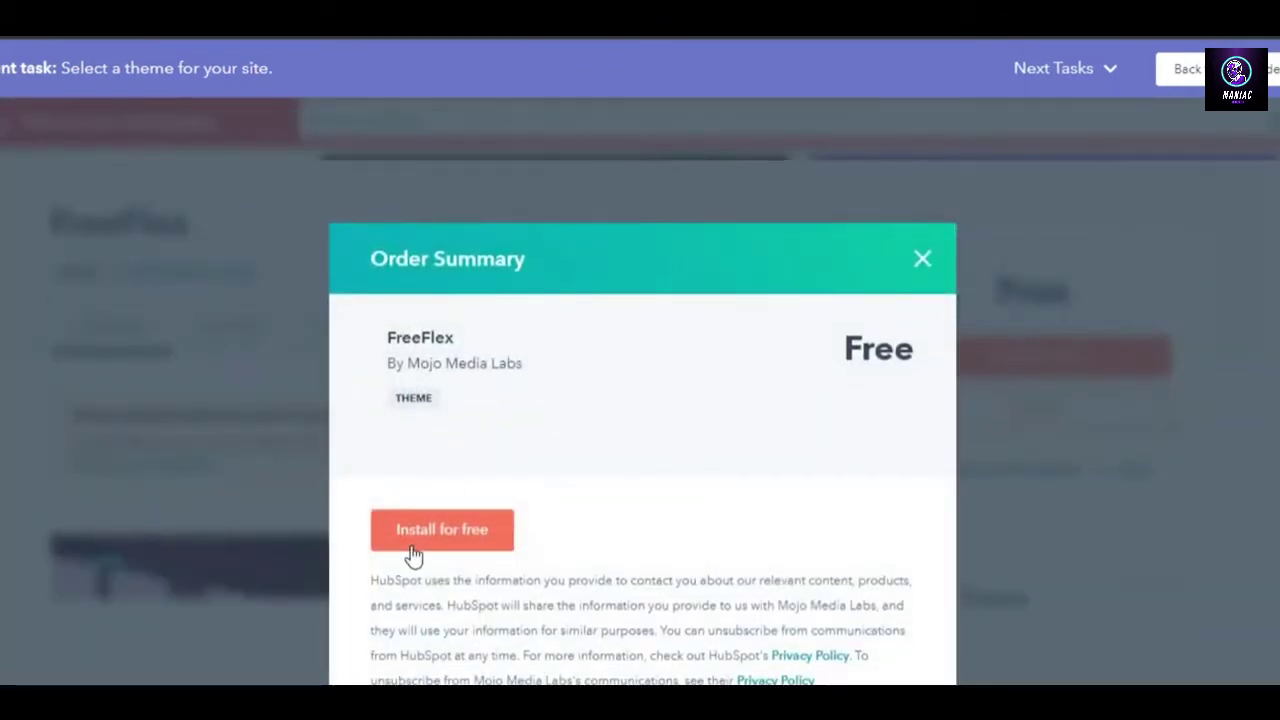
left_click(413, 549)
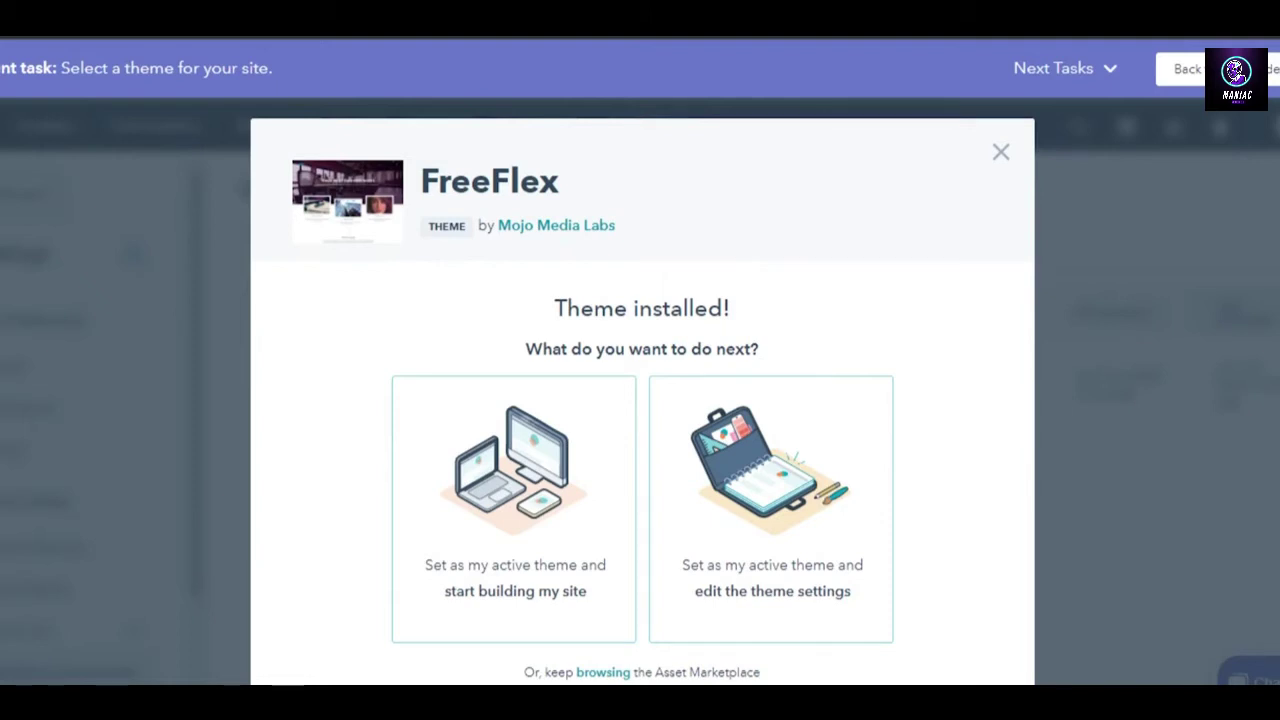
Set FreeFlex as the active theme, start building the site and create a page named Test.
left_click(555, 487)
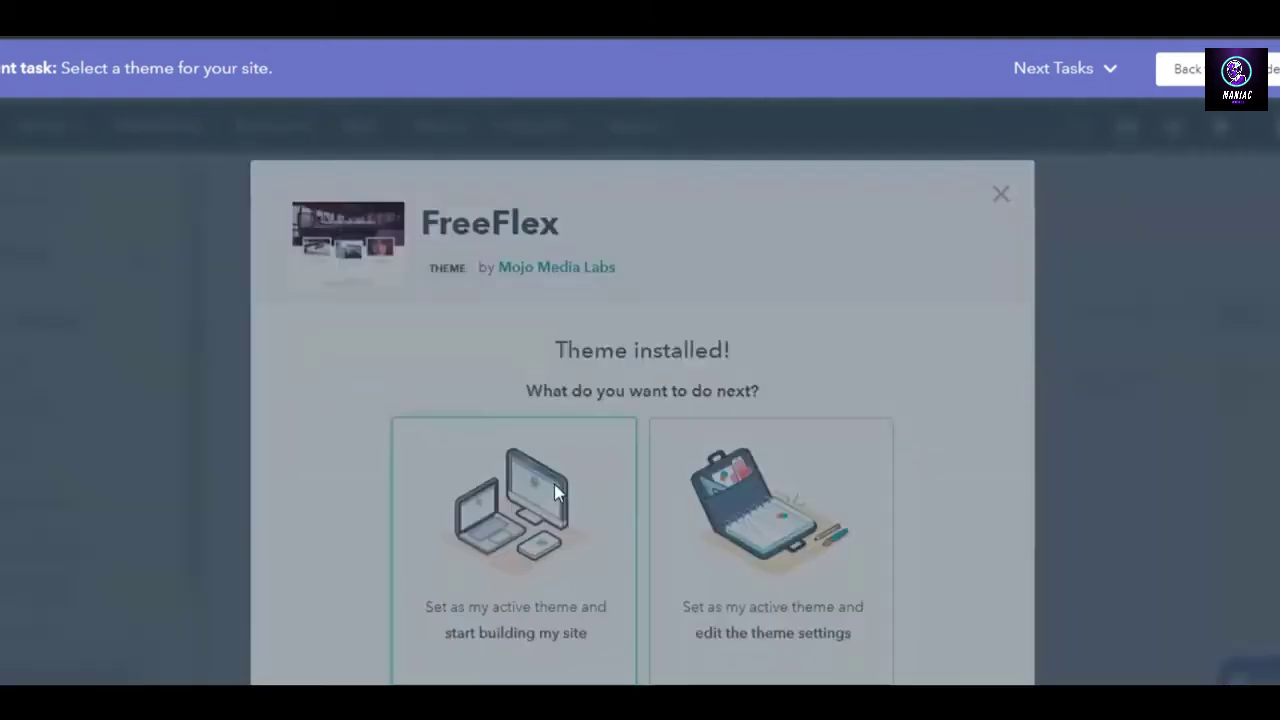
left_click(557, 398)
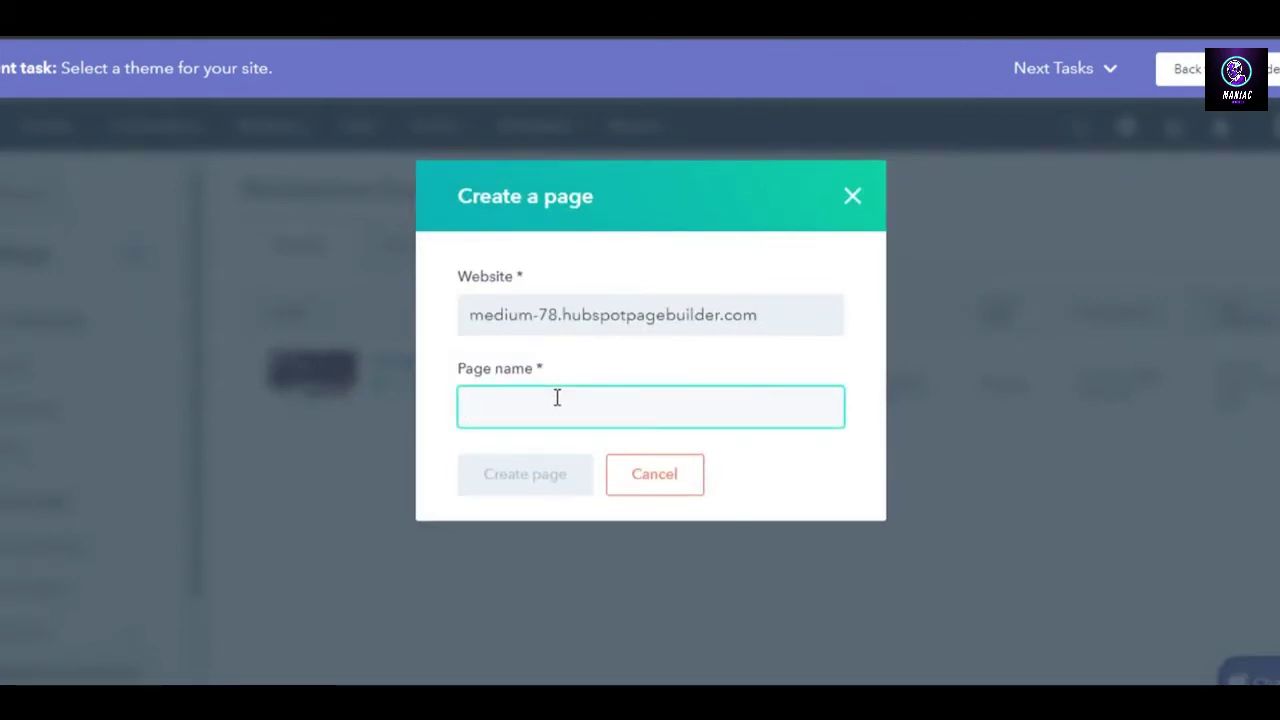
type("Test")
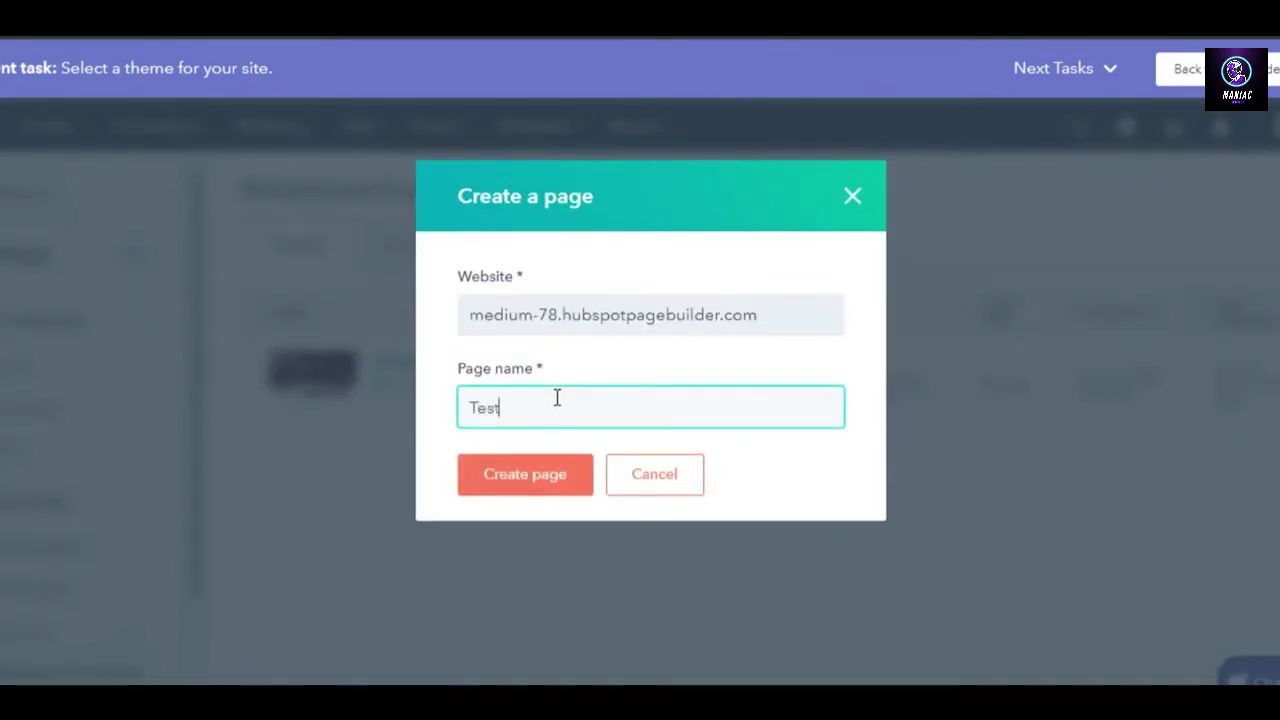
left_click(542, 484)
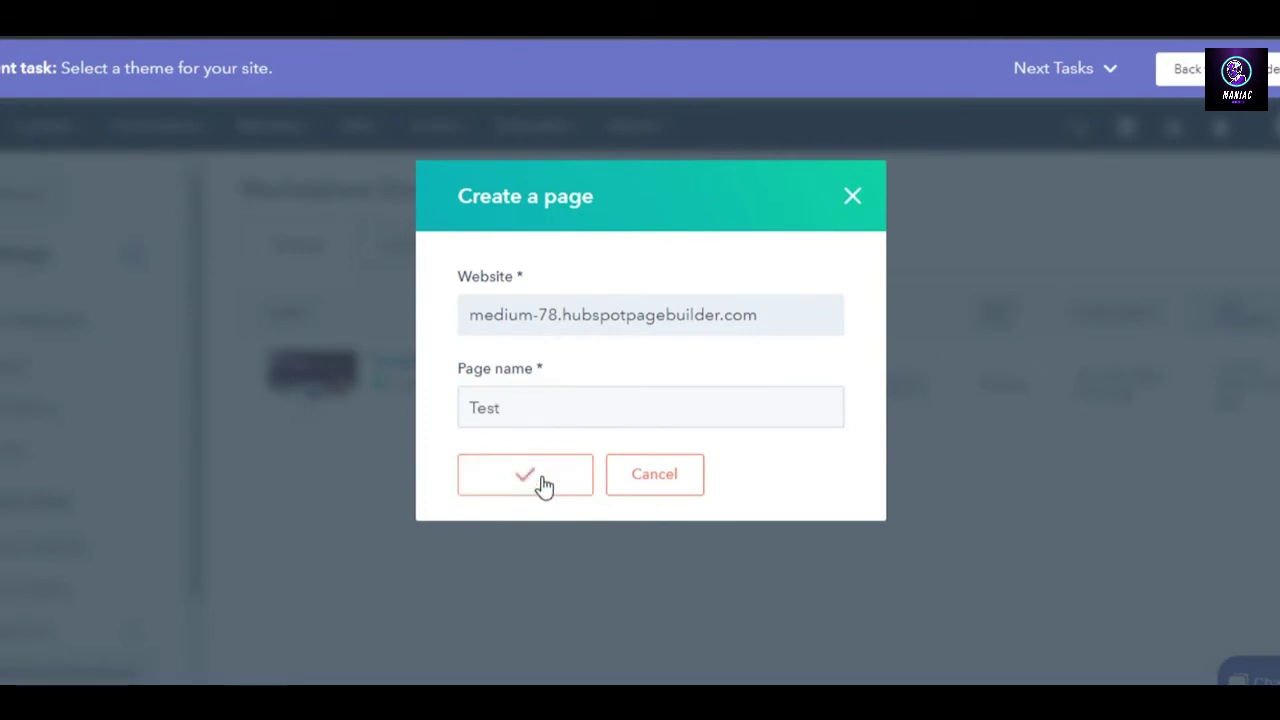
Look through the FreeFlex theme's templates and start the page from a homepage template with a hero banner.
scroll(640, 446, "down", 3)
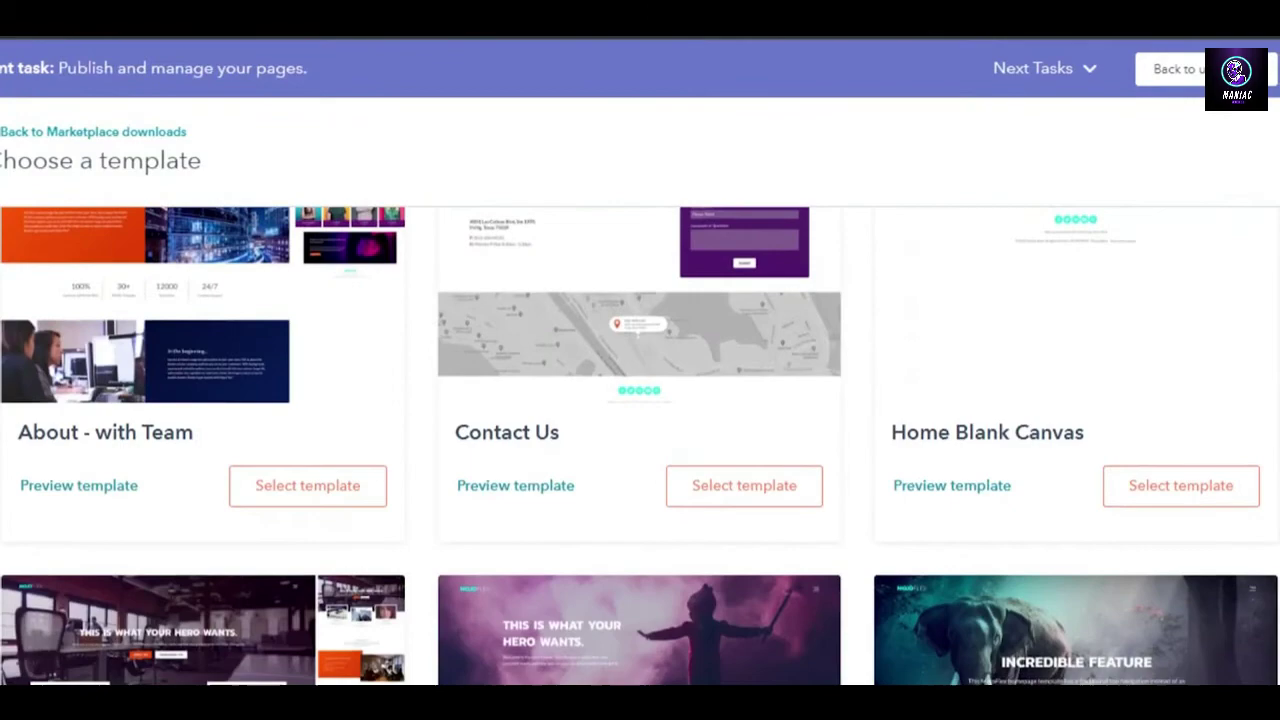
scroll(640, 446, "down", 5)
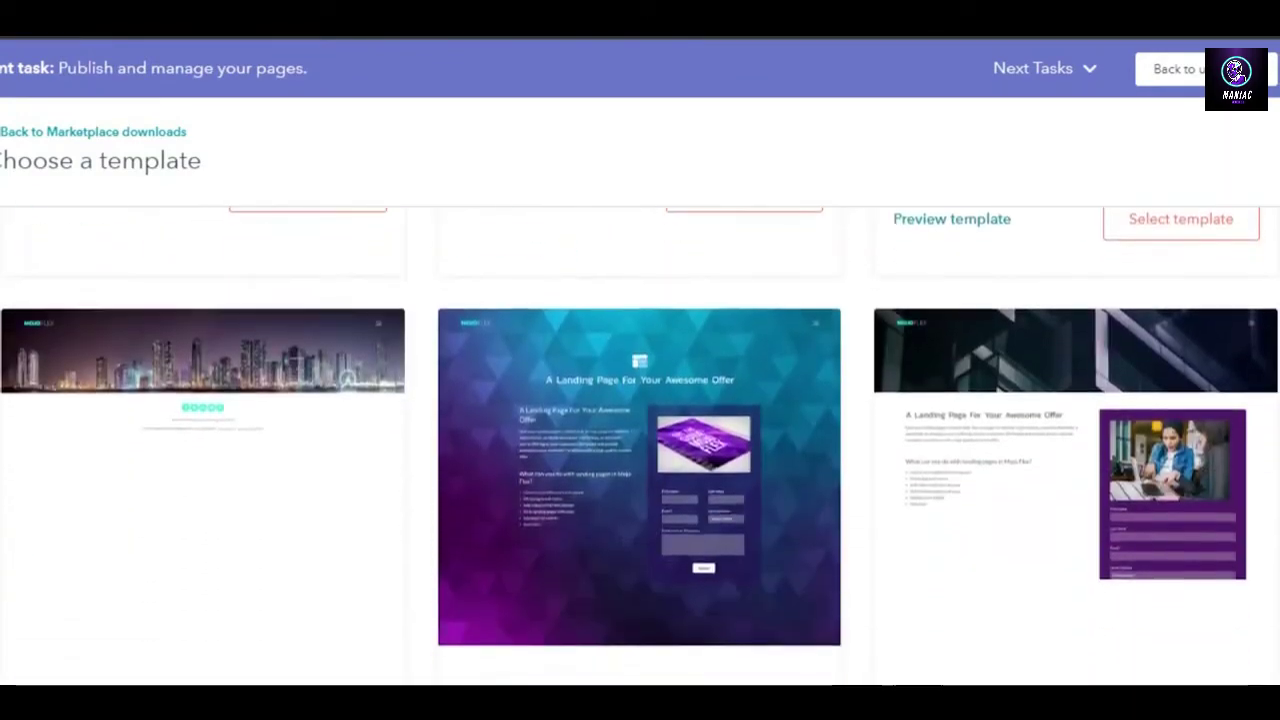
scroll(640, 446, "up", 6)
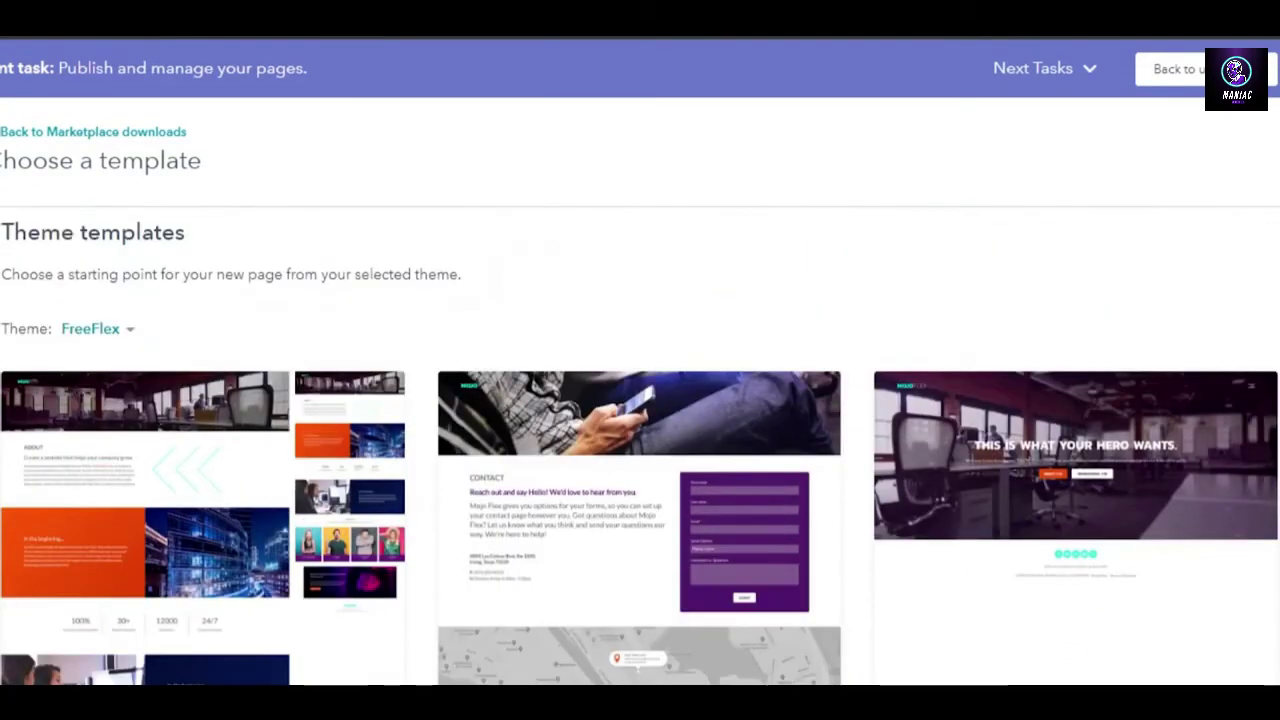
scroll(640, 446, "down", 1)
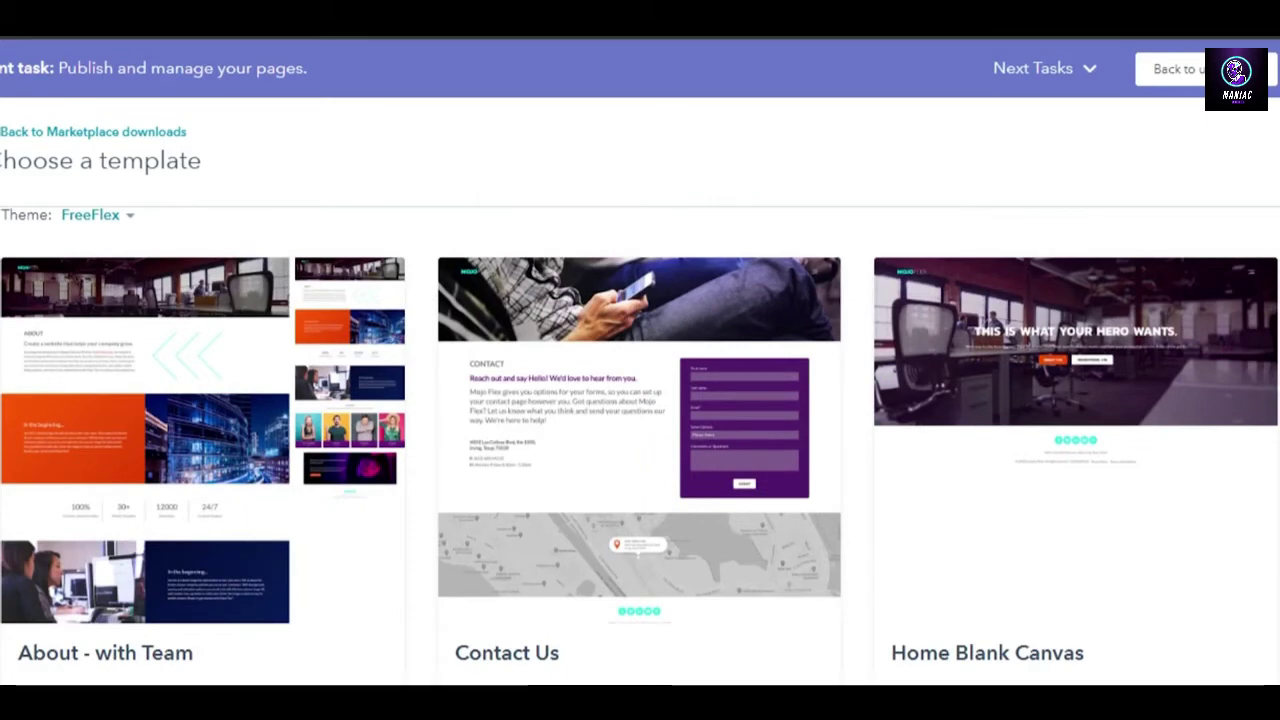
scroll(640, 446, "down", 1)
scroll(640, 446, "up", 1)
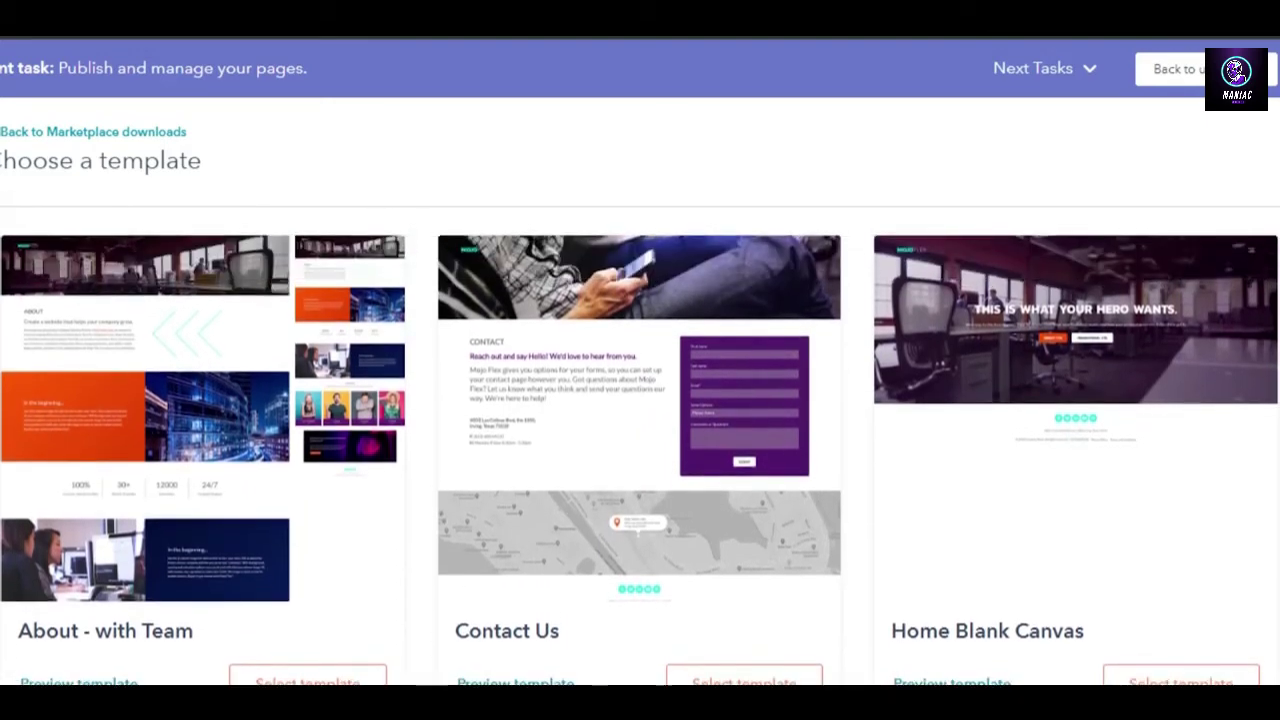
scroll(640, 446, "down", 1)
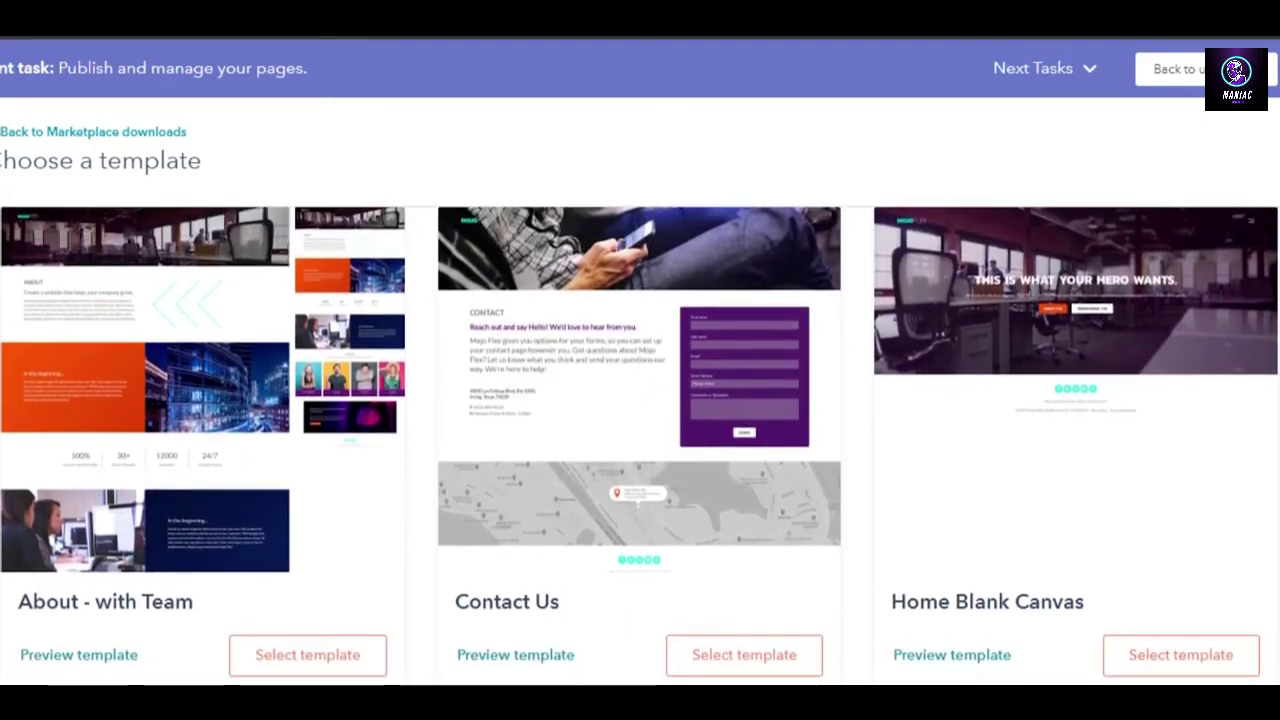
scroll(640, 446, "down", 8)
scroll(640, 446, "up", 4)
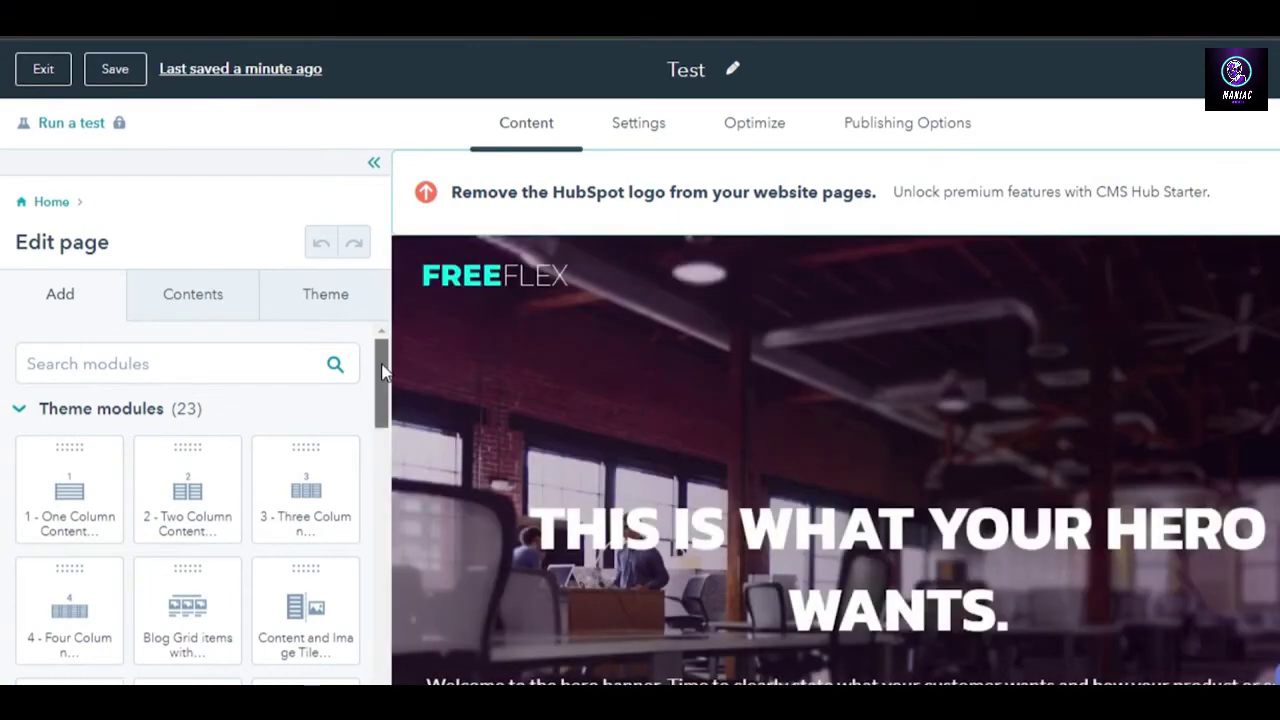
Look over the new page's sections in the editor, from the hero banner down to the service icons.
mouse_move(381, 370)
left_mouse_down()
mouse_move(380, 606)
mouse_move(380, 349)
left_mouse_up()
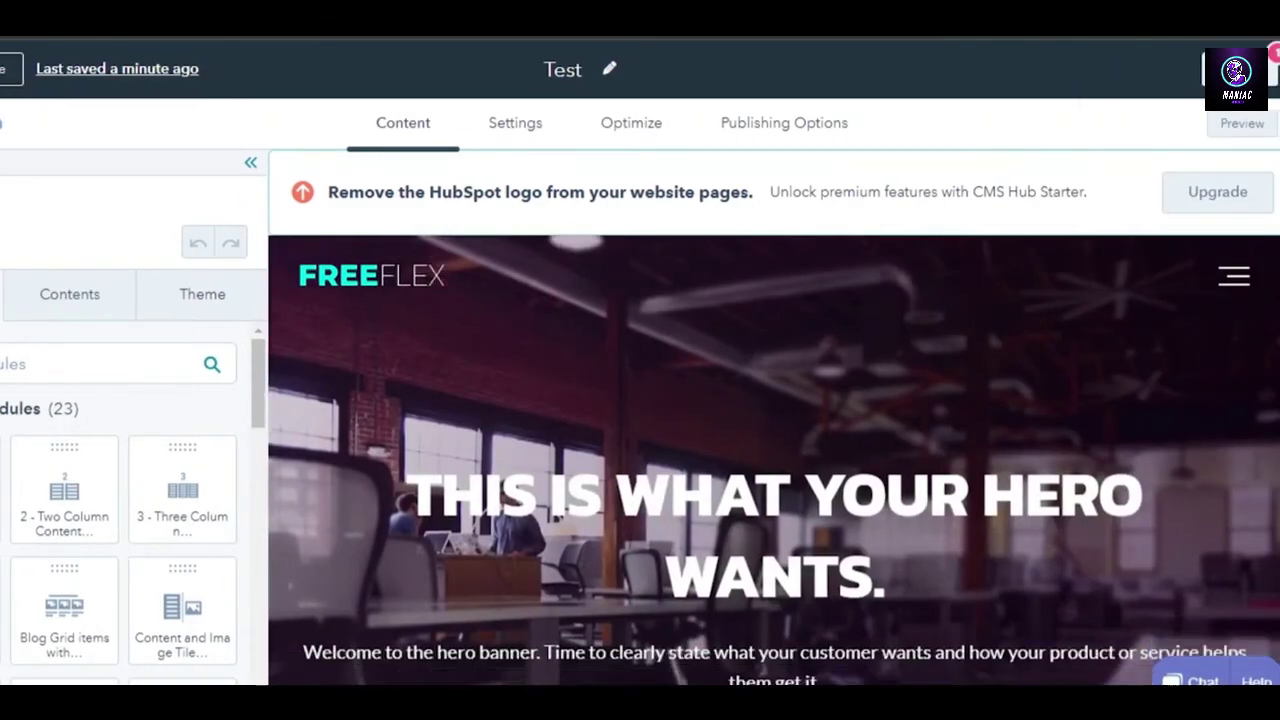
scroll(900, 460, "down", 10)
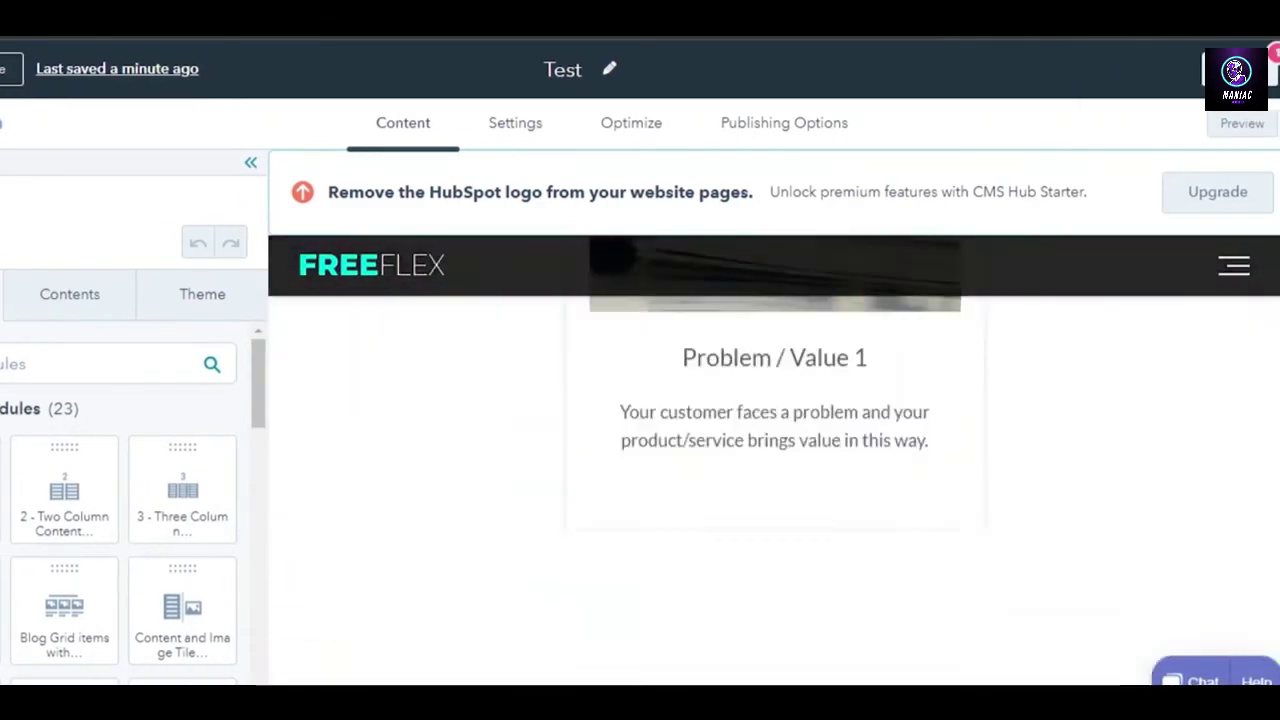
scroll(774, 460, "down", 15)
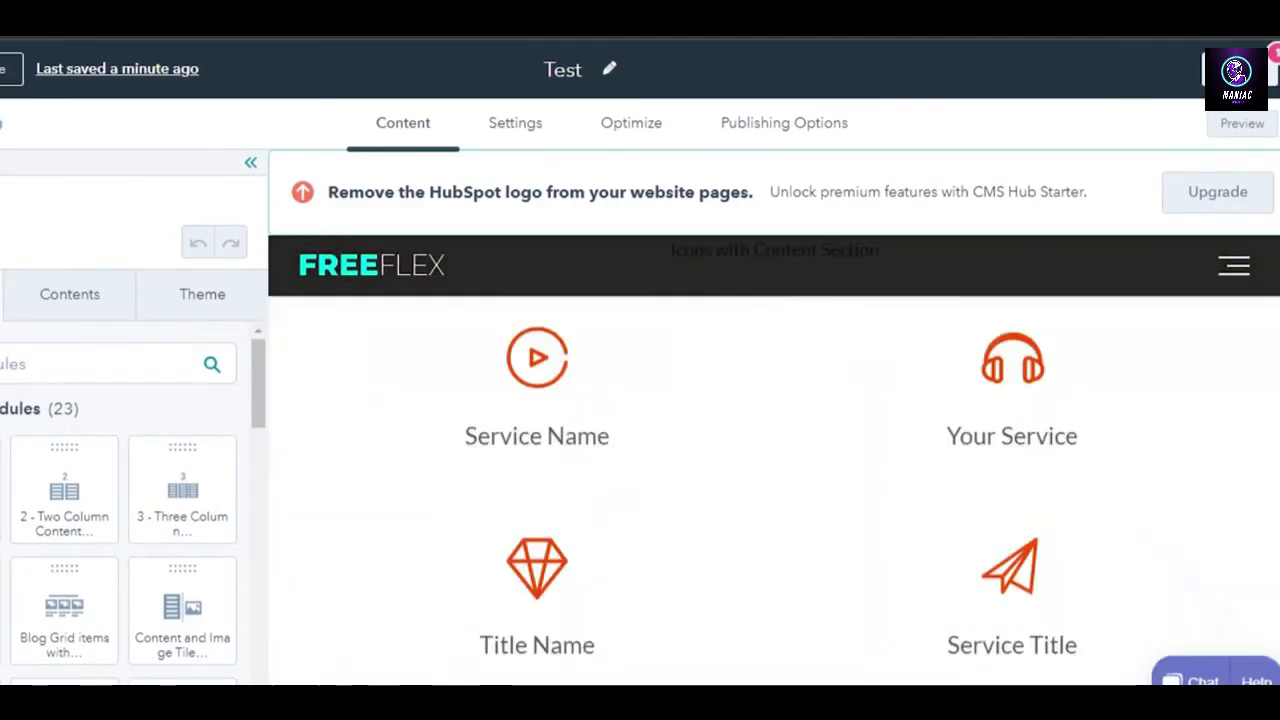
scroll(920, 260, "down", 10)
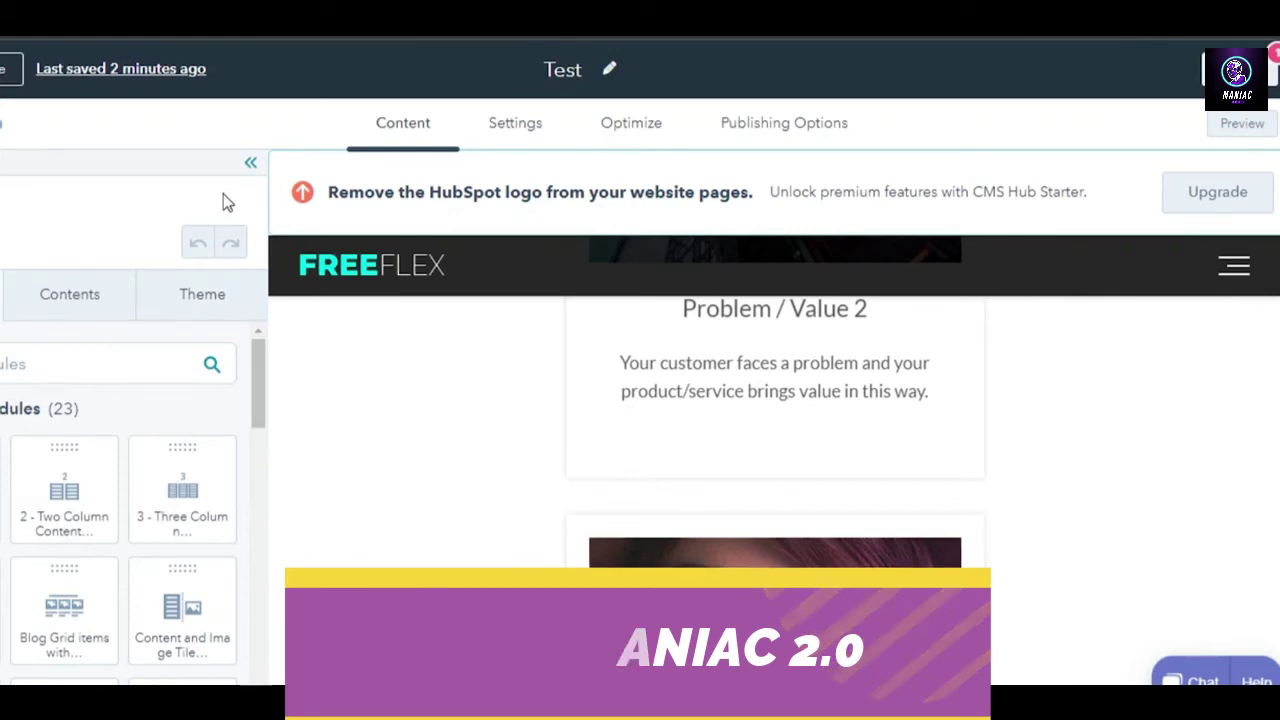
scroll(774, 450, "down", 4)
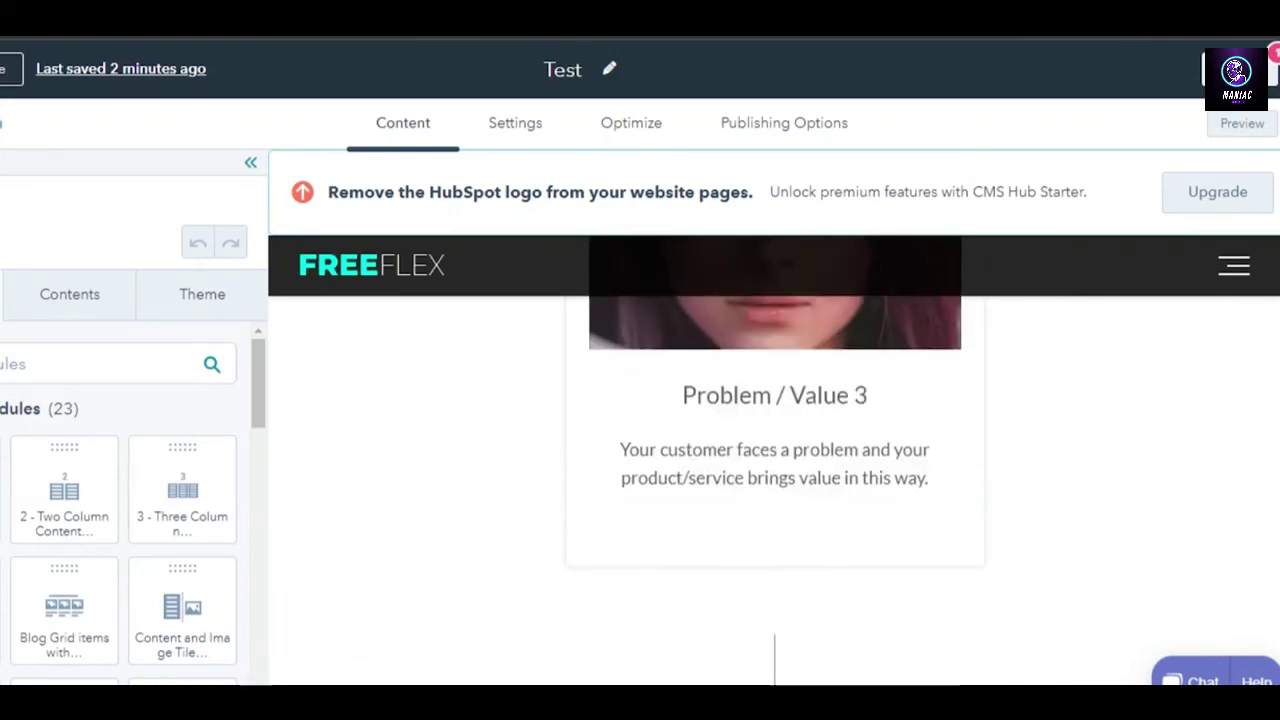
scroll(799, 519, "up", 10)
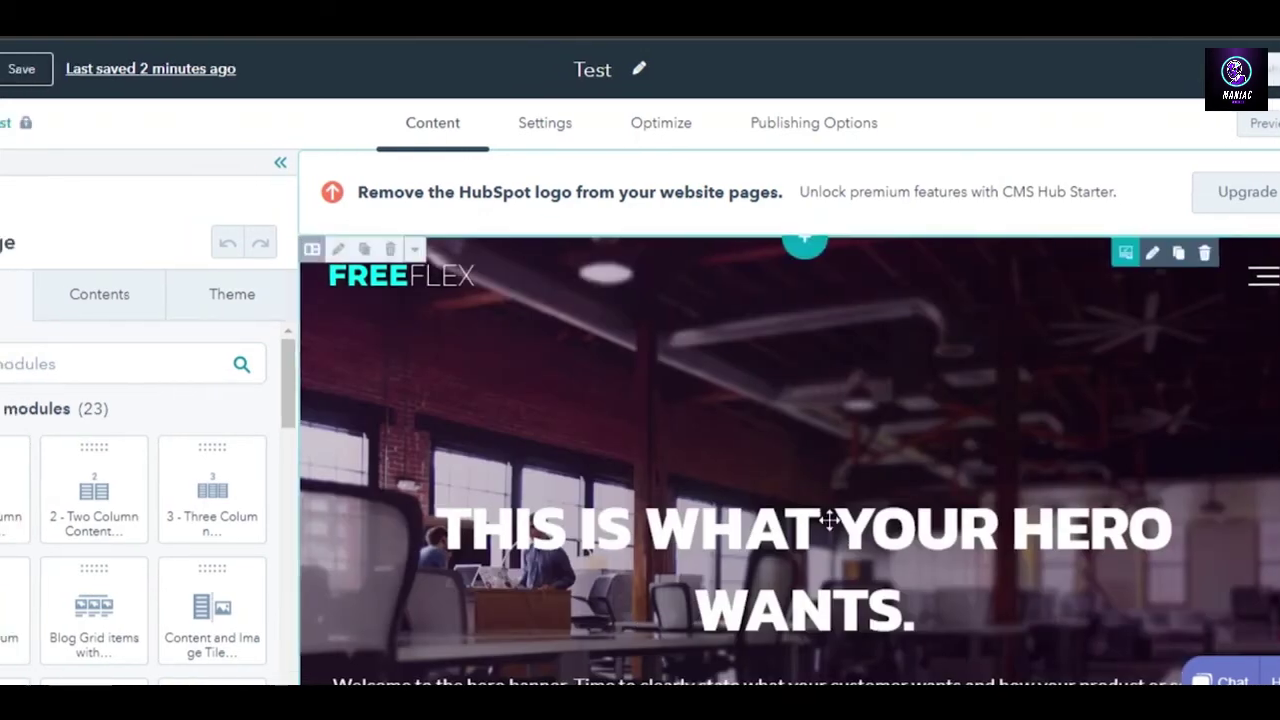
Replace the heading of the homepage hero banner with THE SOCIAL GUIDE.
left_click(828, 520)
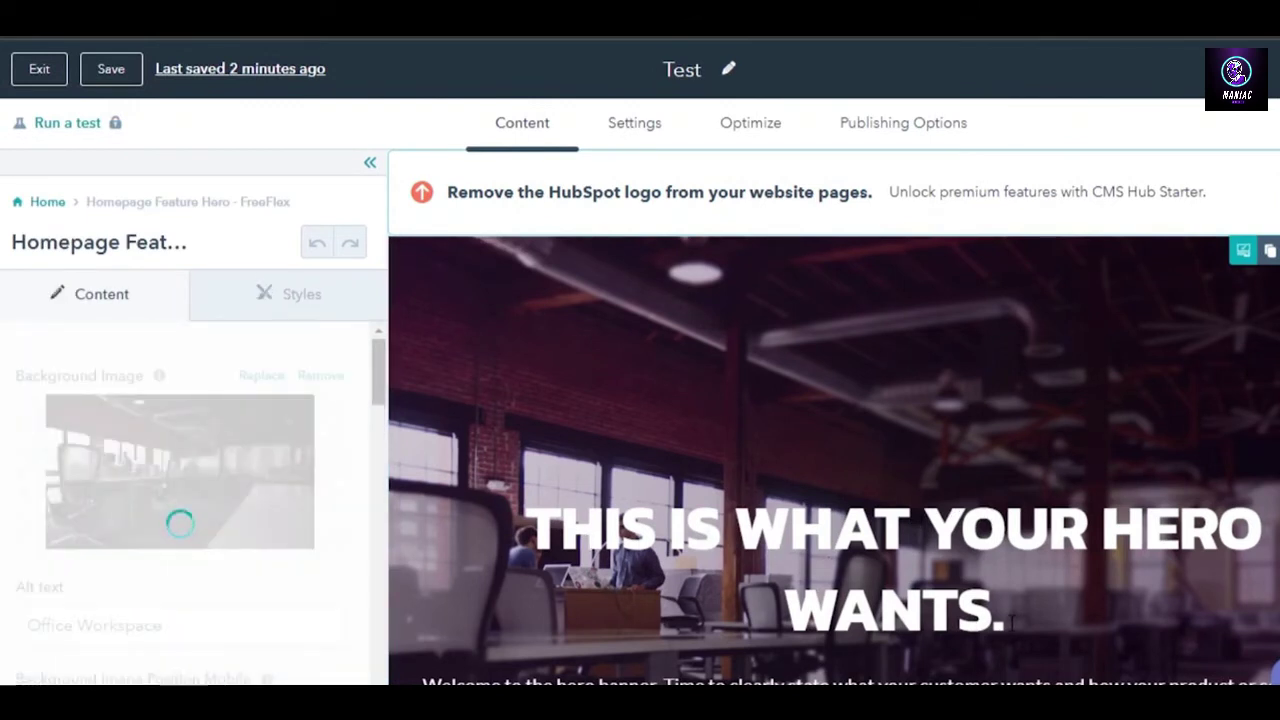
left_click(623, 492)
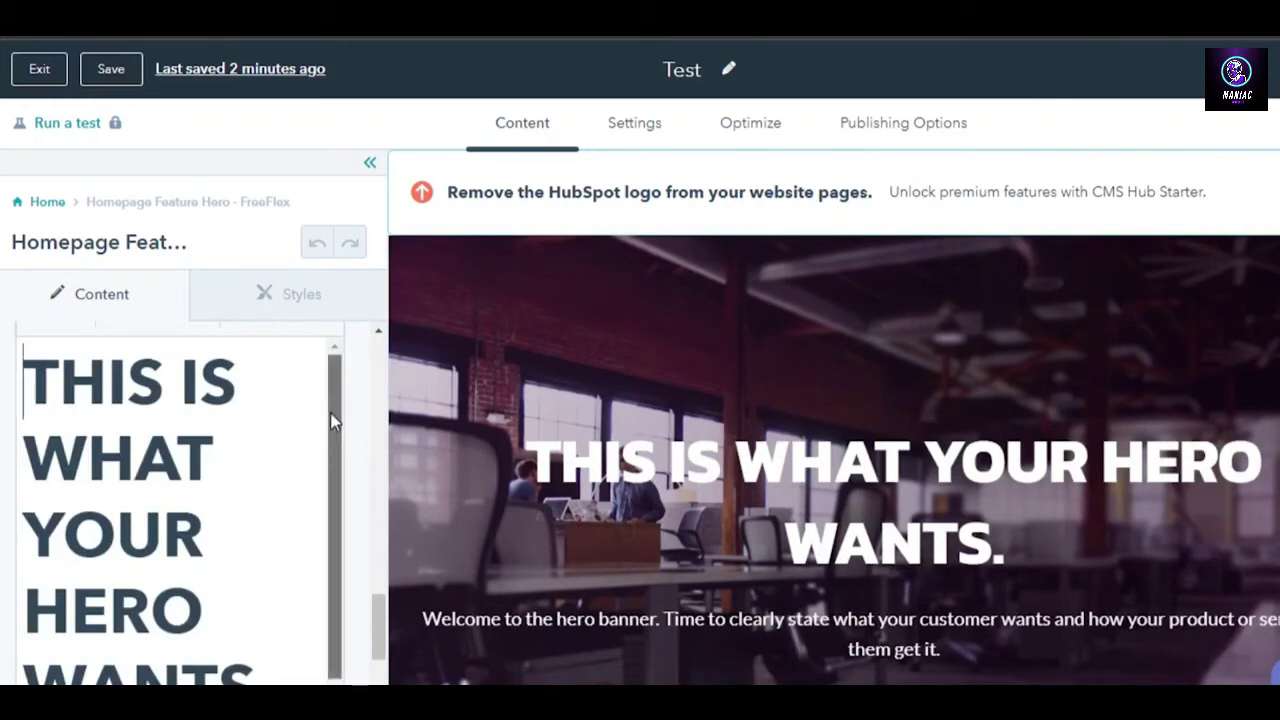
mouse_move(334, 420)
left_mouse_down()
mouse_move(329, 609)
mouse_move(349, 420)
left_mouse_up()
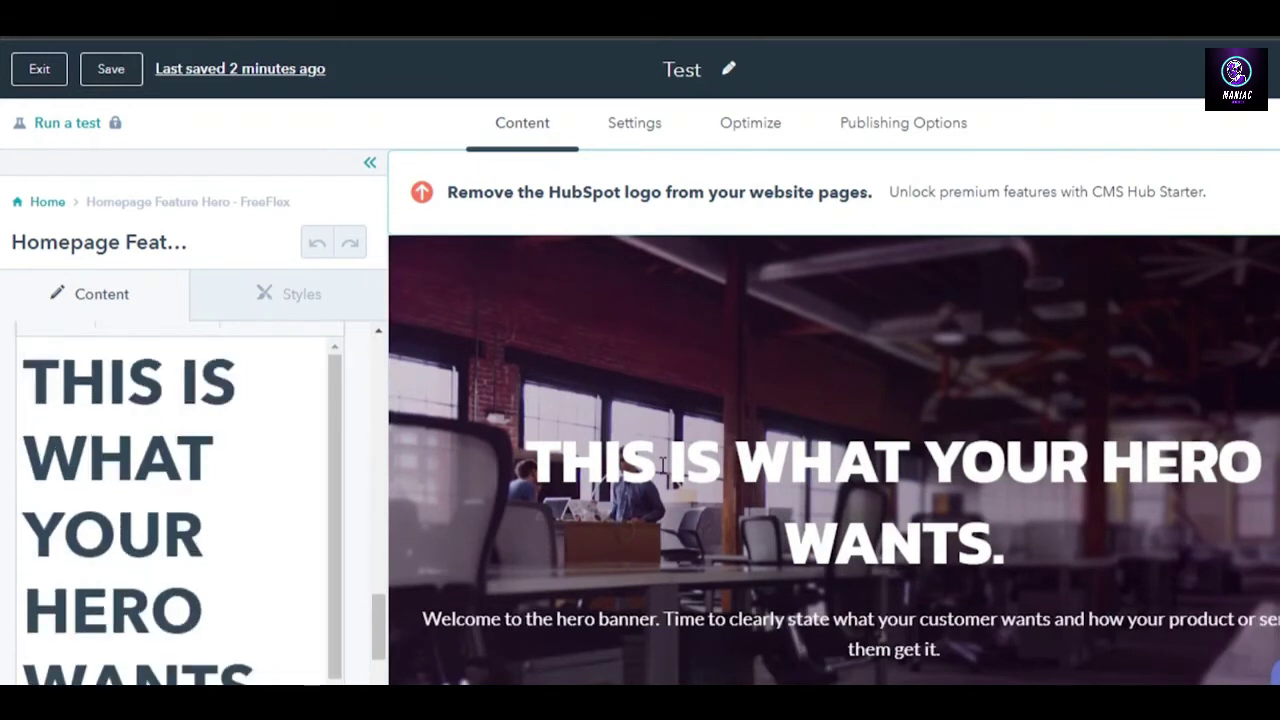
scroll(343, 423, "down", 1)
left_click(275, 620)
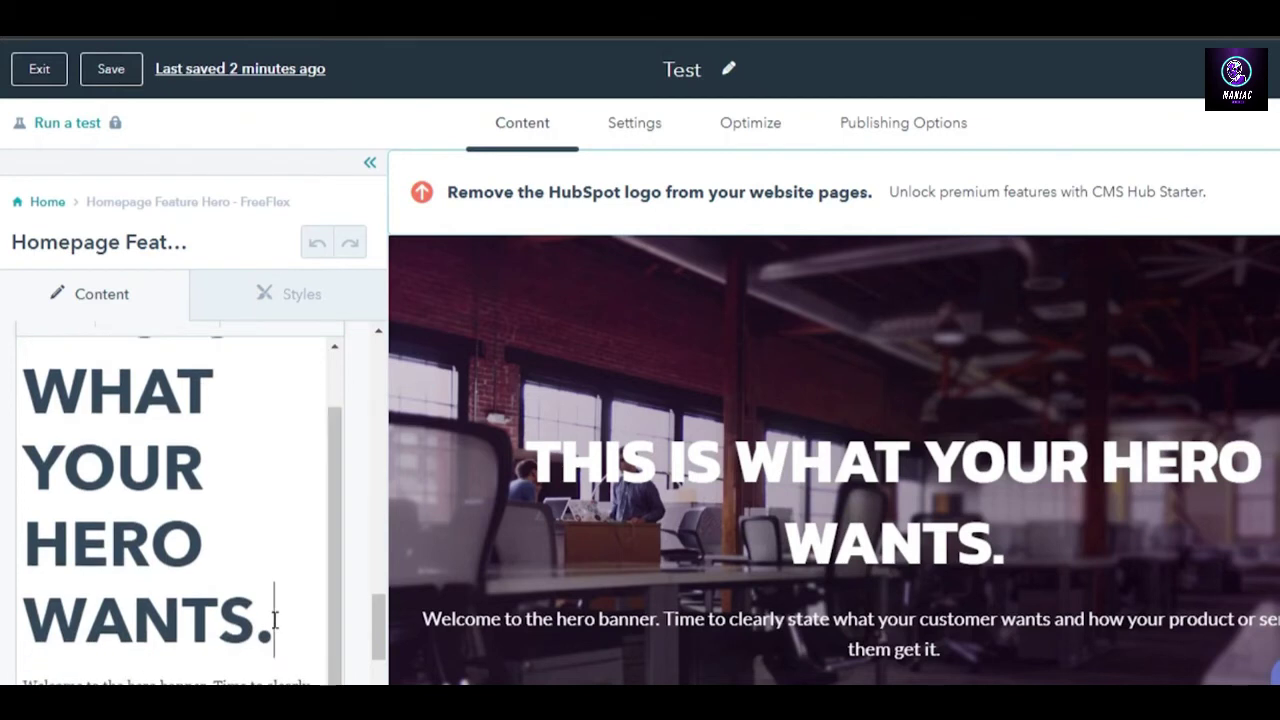
key("BackSpace")
key("BackSpace")
key("BackSpace")
key("BackSpace")
key("BackSpace")
key("BackSpace")
key("BackSpace")
key("BackSpace")
key("BackSpace")
key("BackSpace")
key("BackSpace")
key("BackSpace")
key("BackSpace")
key("BackSpace")
key("BackSpace")
key("BackSpace")
key("BackSpace")
key("BackSpace")
key("BackSpace")
key("BackSpace")
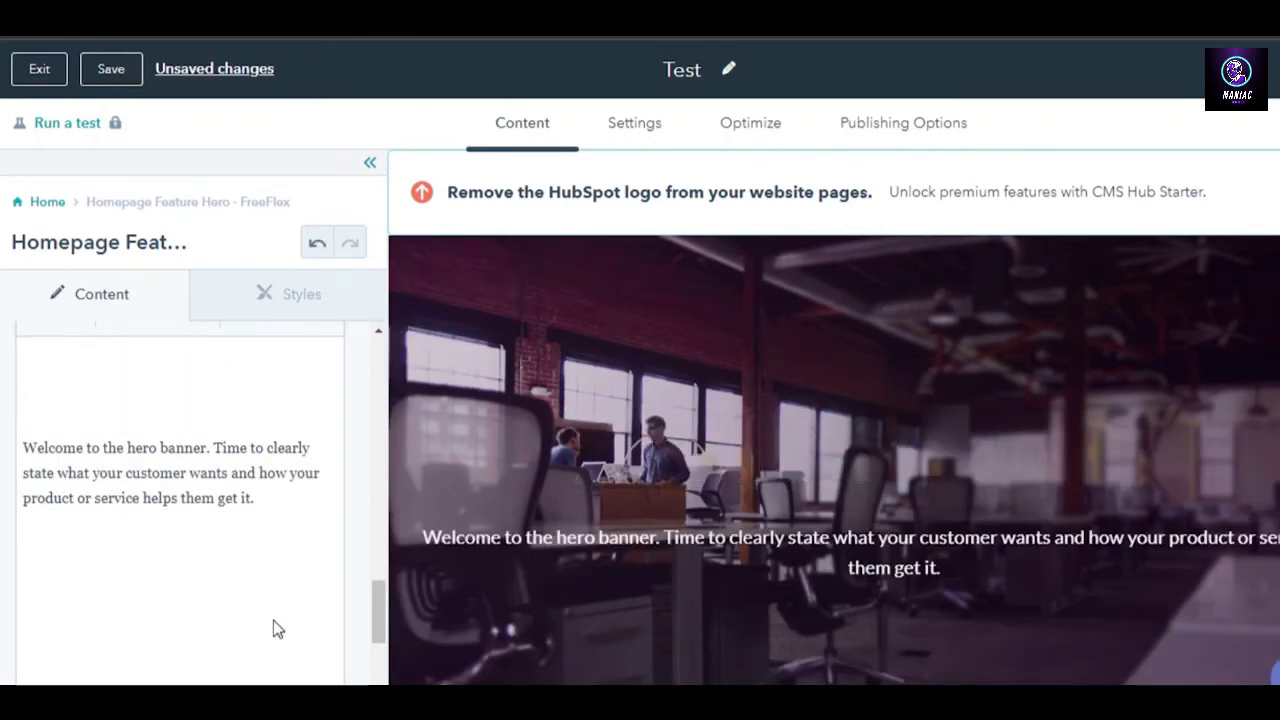
type("THE SOCIAL GUIDE")
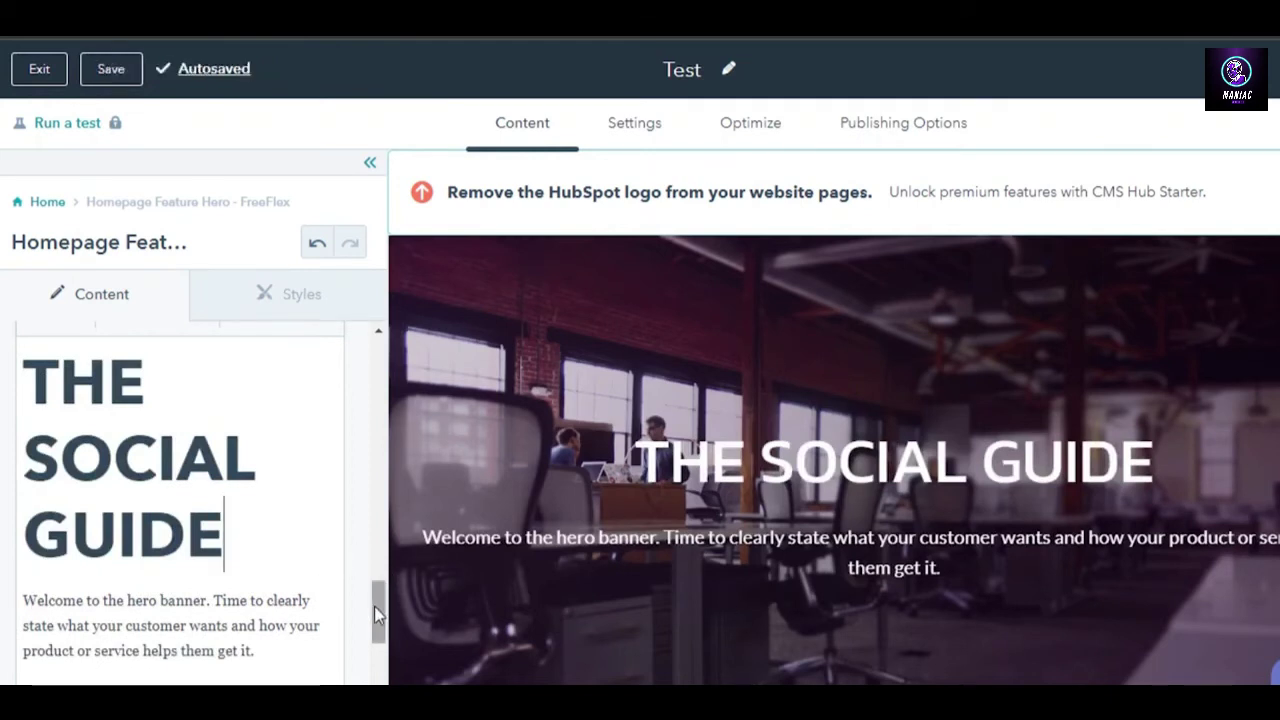
Examine the hero banner's background image settings, including the replacement image choices and the image position options.
left_click_drag(374, 606, 251, 353)
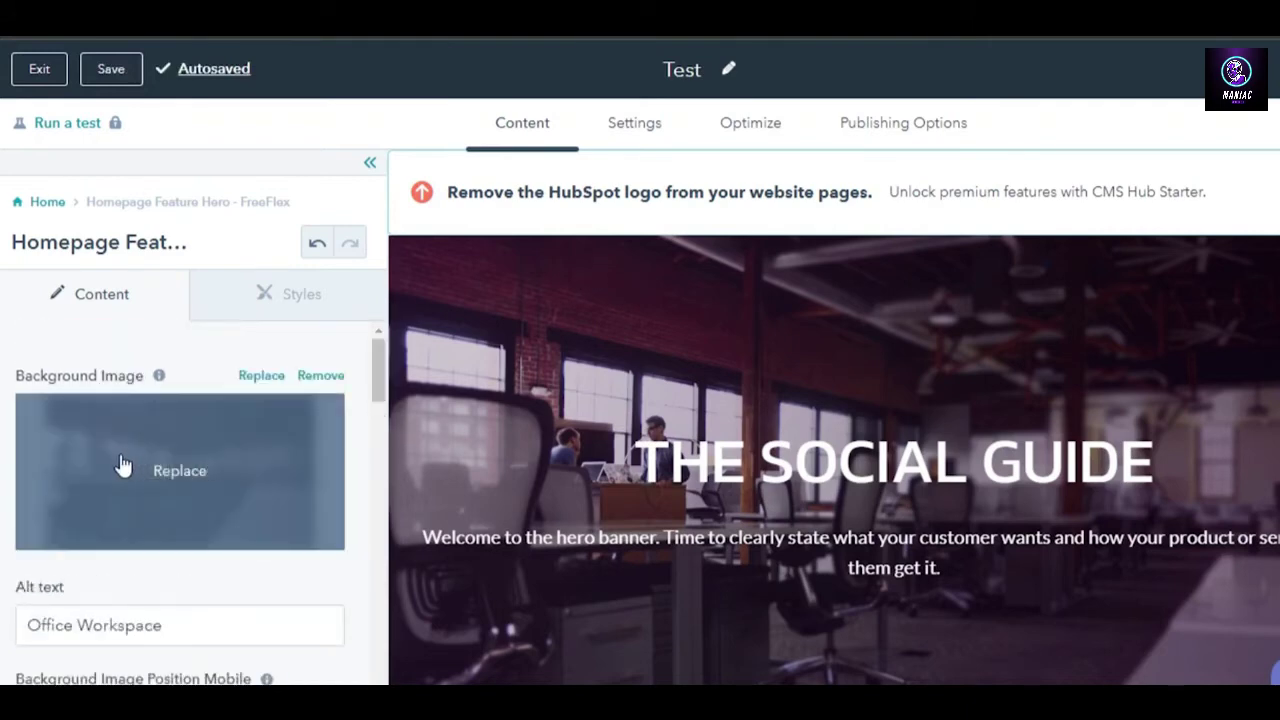
left_click(261, 377)
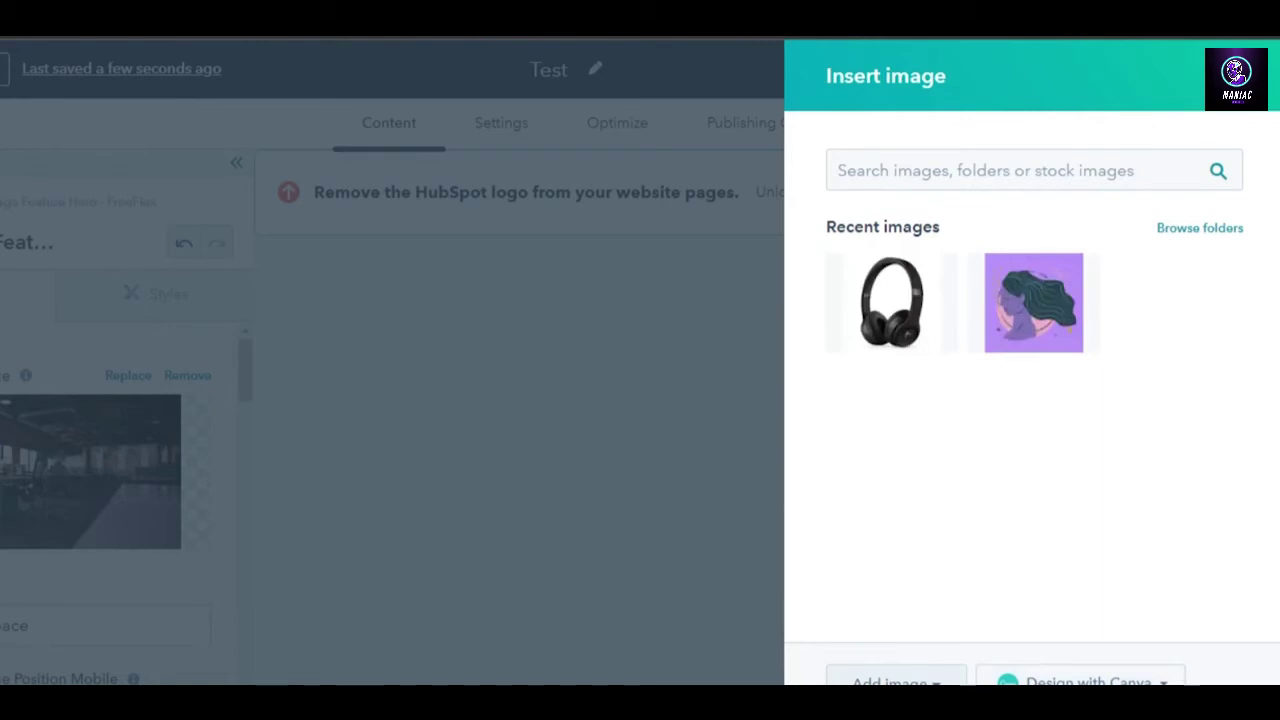
left_click(1266, 83)
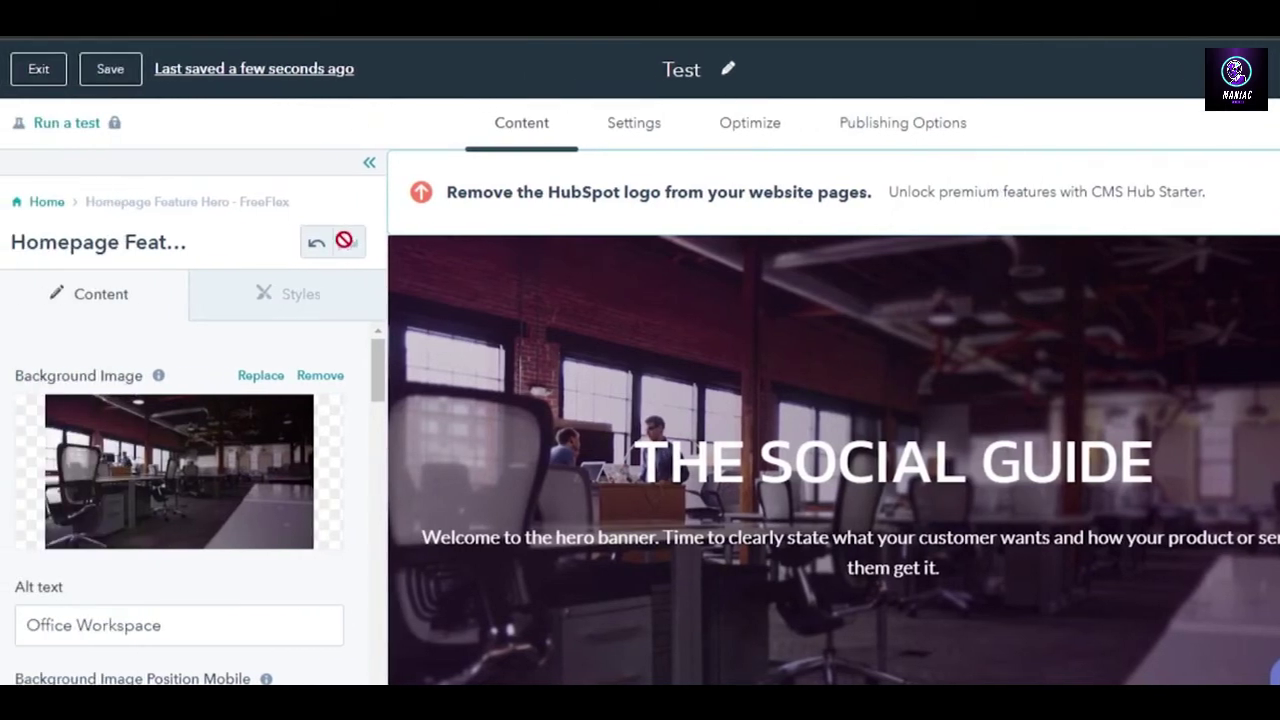
scroll(373, 374, "down", 3)
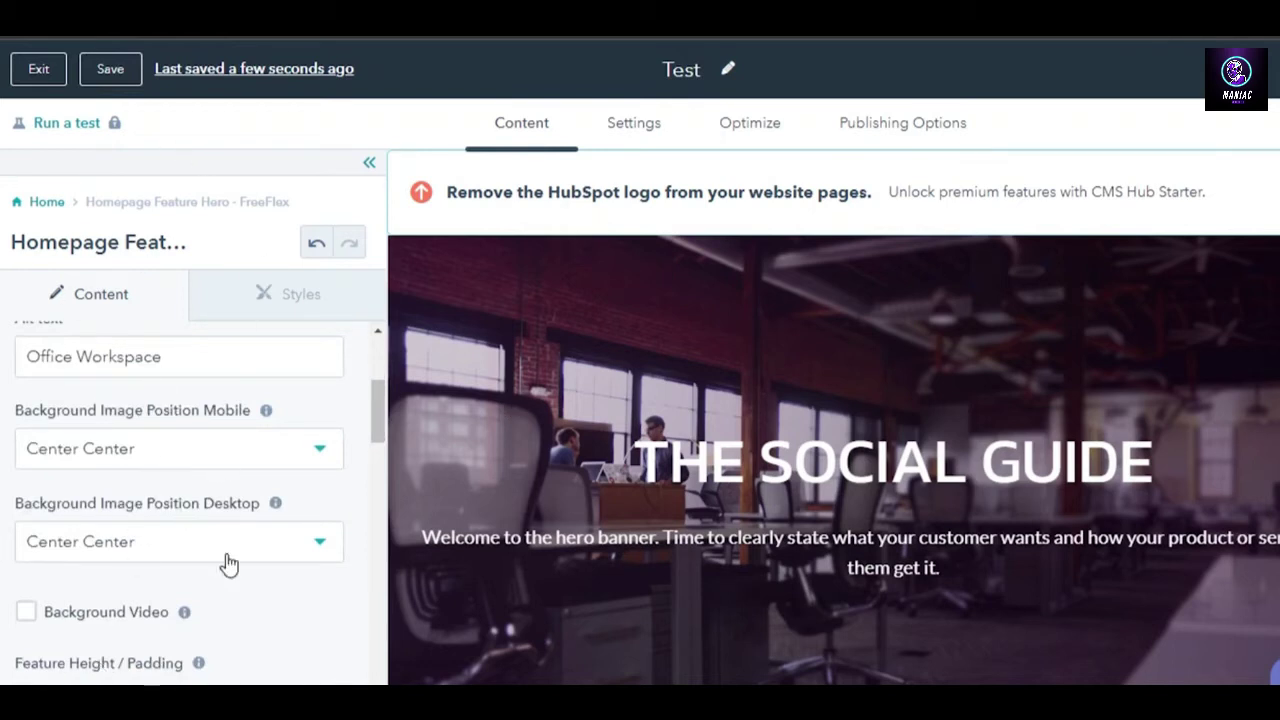
left_click_drag(378, 420, 382, 370)
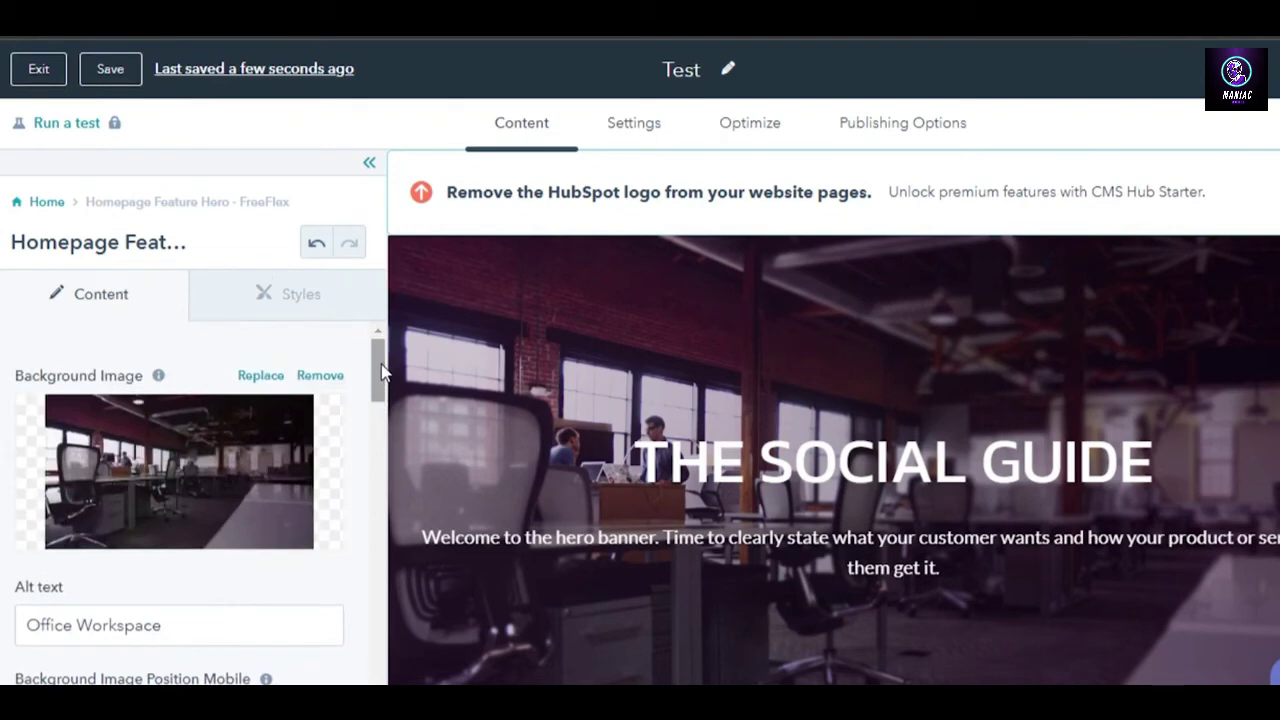
scroll(563, 343, "down", 5)
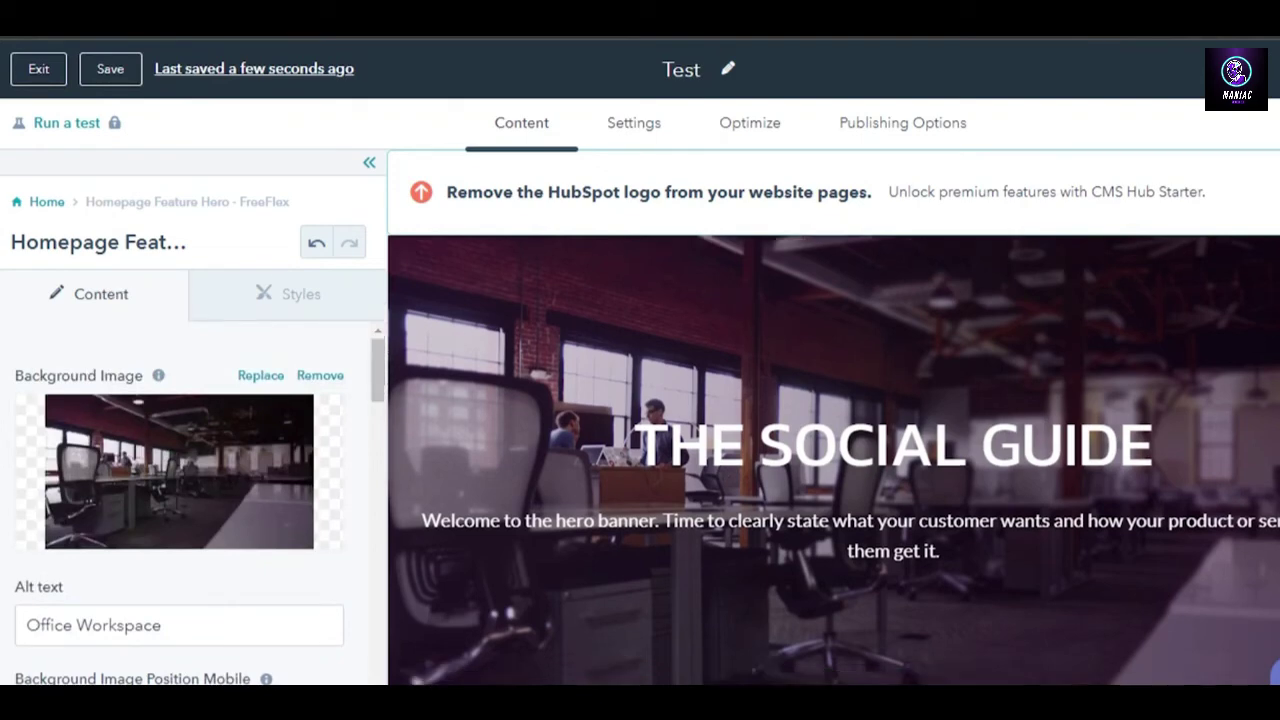
Check the page's contents list and insert a Divider module between the hero banner and the Problem / Value cards.
left_click(563, 343)
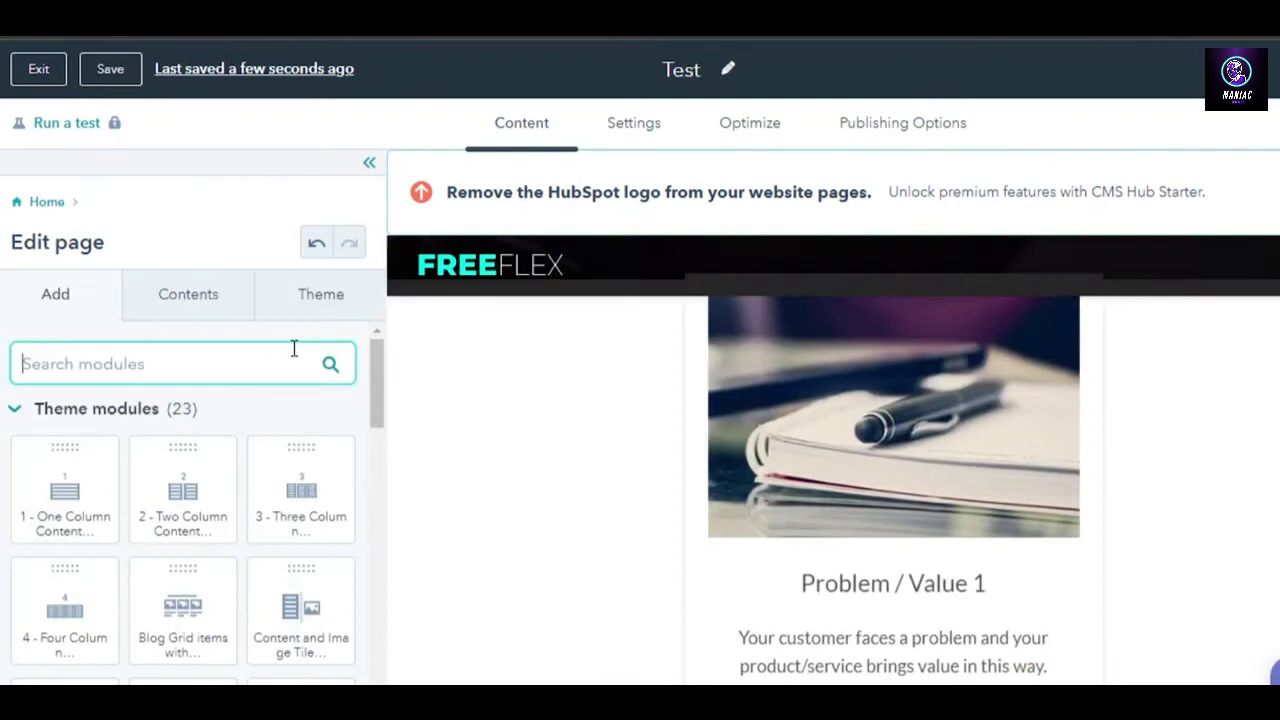
left_click(190, 312)
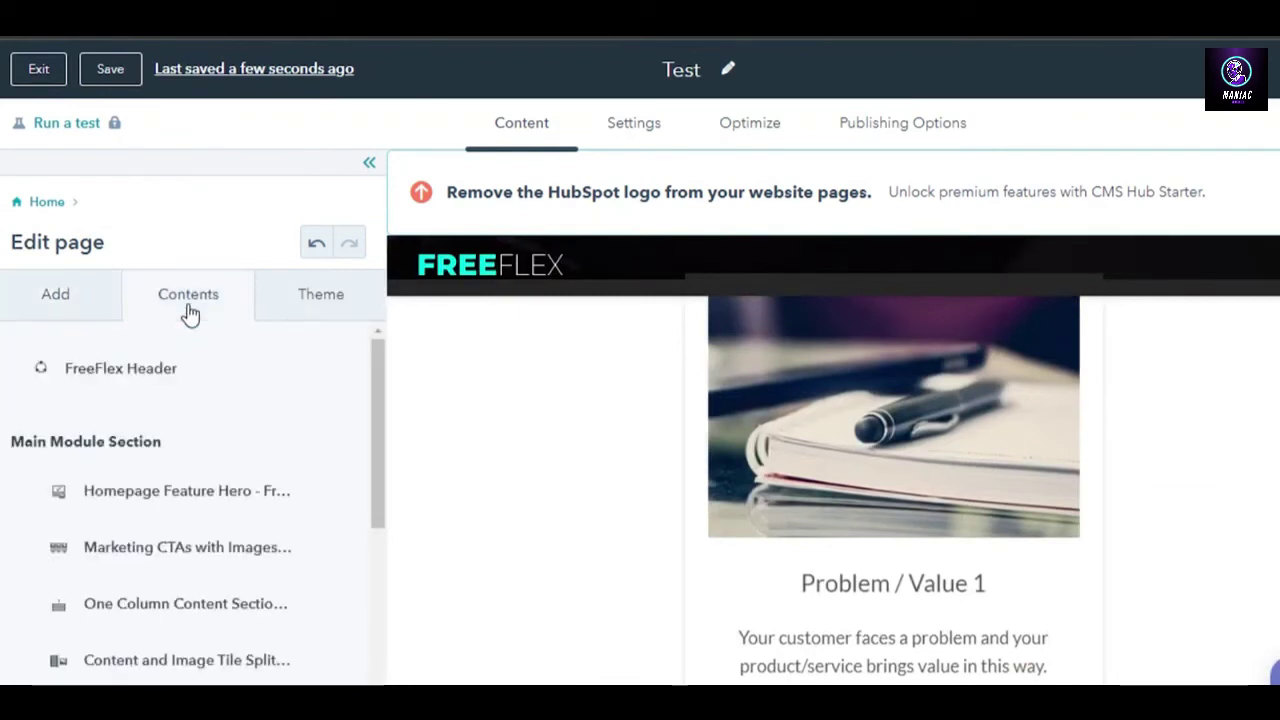
left_click_drag(376, 399, 380, 631)
left_click(105, 294)
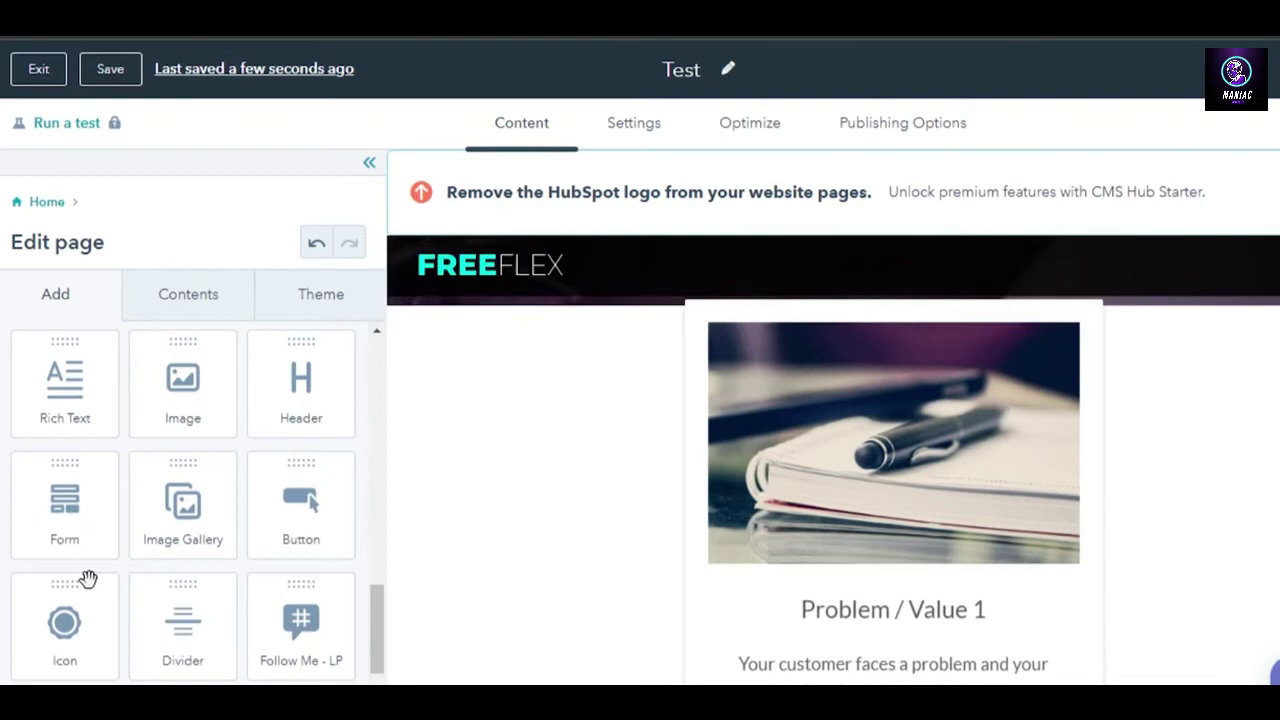
left_click_drag(173, 653, 651, 348)
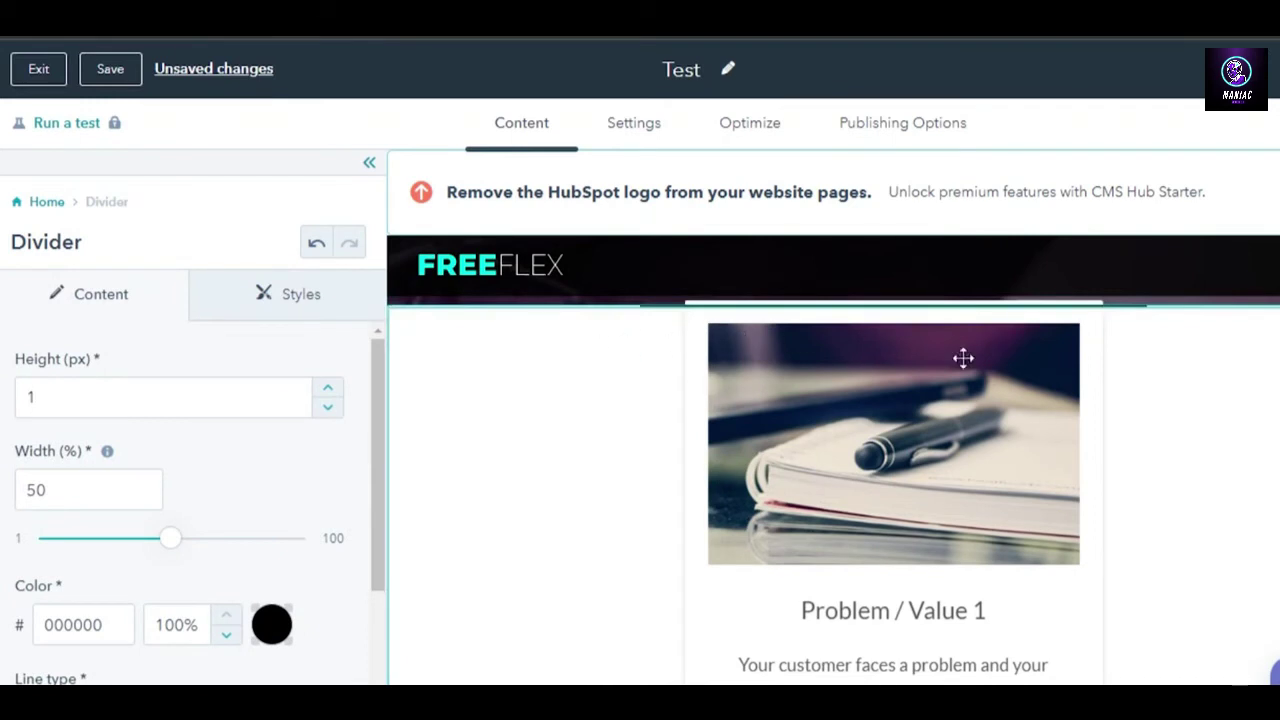
Arrange the Problem / Value cards and a divider in side-by-side columns.
scroll(893, 450, "down", 7)
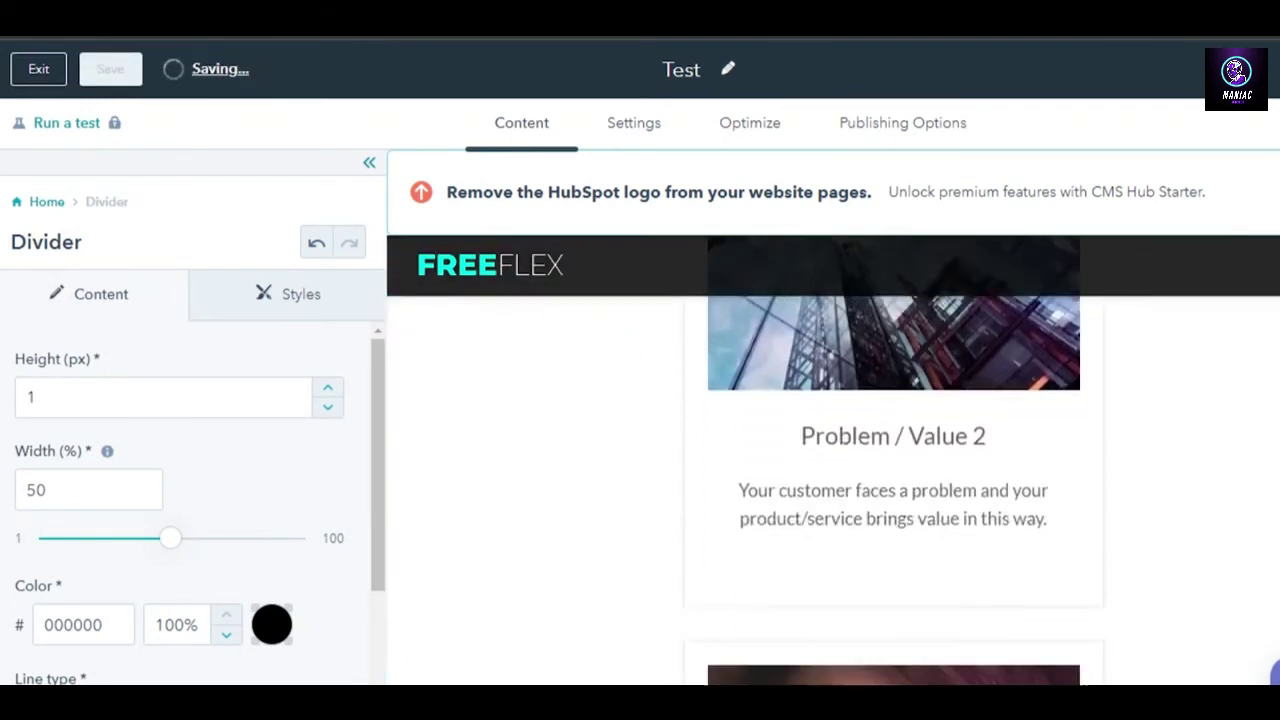
scroll(893, 450, "down", 3)
left_click(684, 500)
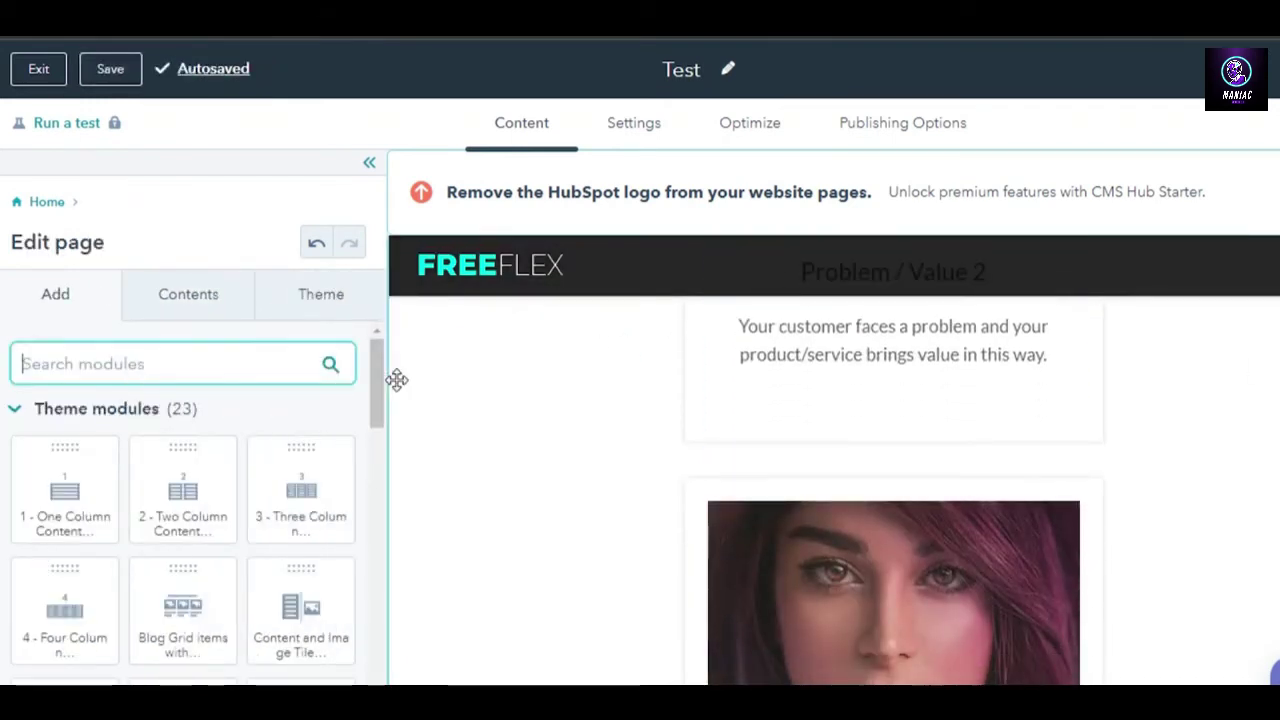
left_click_drag(397, 379, 829, 463)
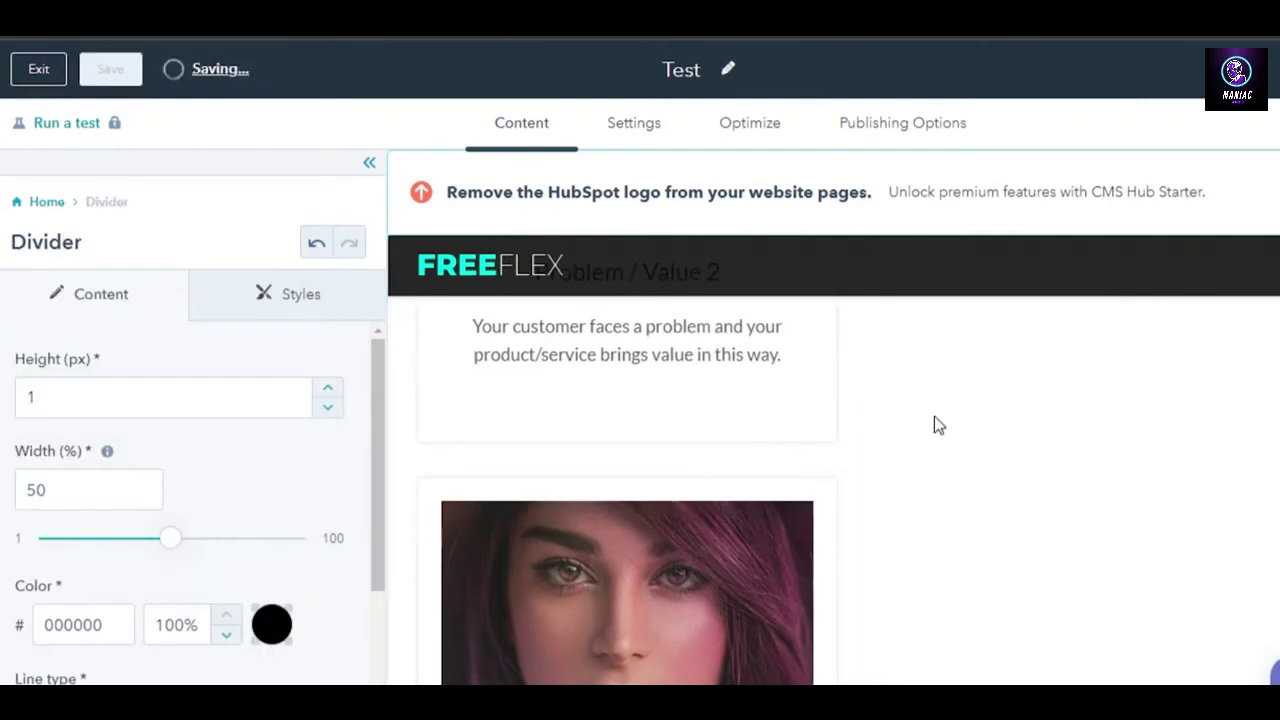
Look through the modules available to add to the page, down to the common ones such as Button and Meetings.
scroll(532, 417, "down", 3)
left_click(532, 417)
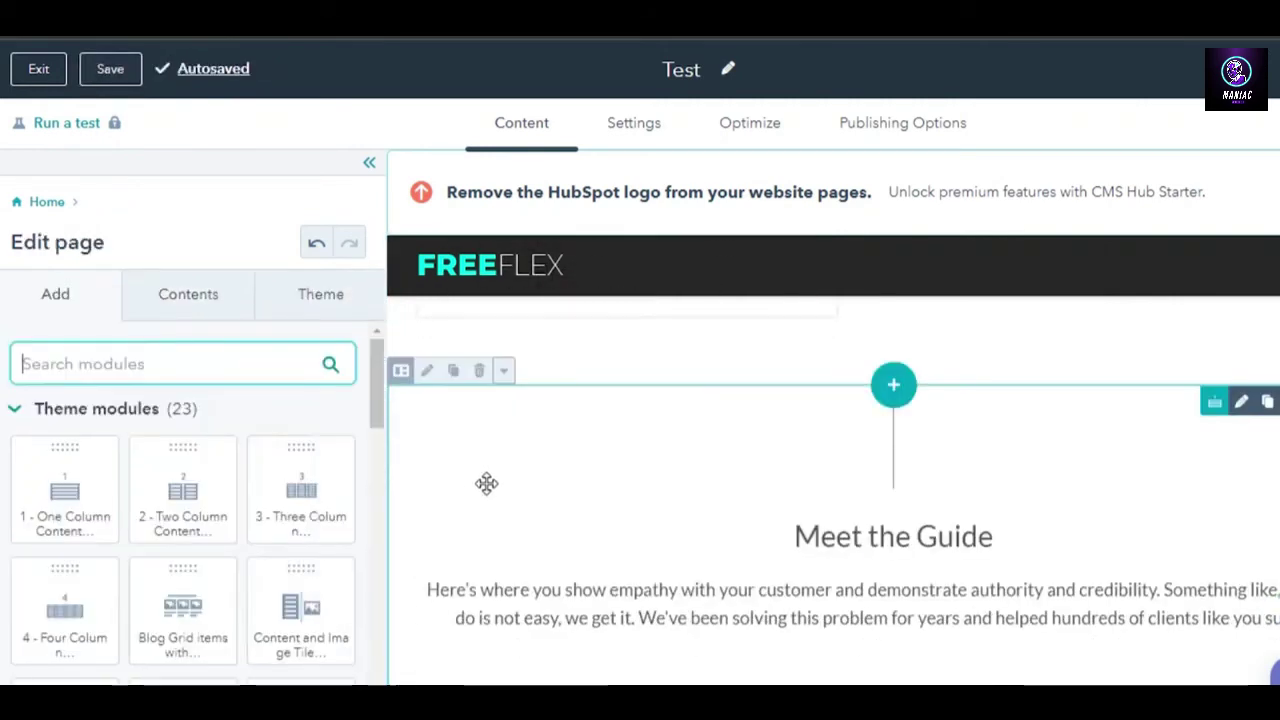
left_click(62, 324)
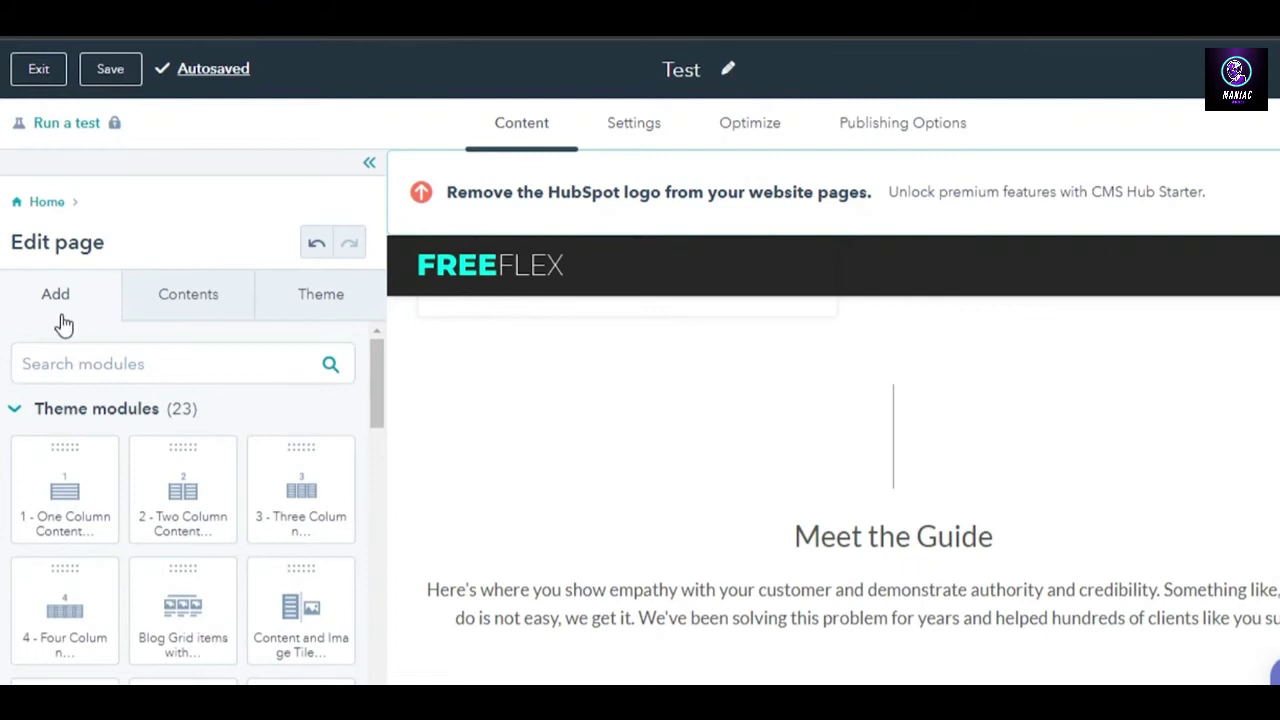
left_click_drag(379, 366, 401, 640)
scroll(343, 623, "down", 1)
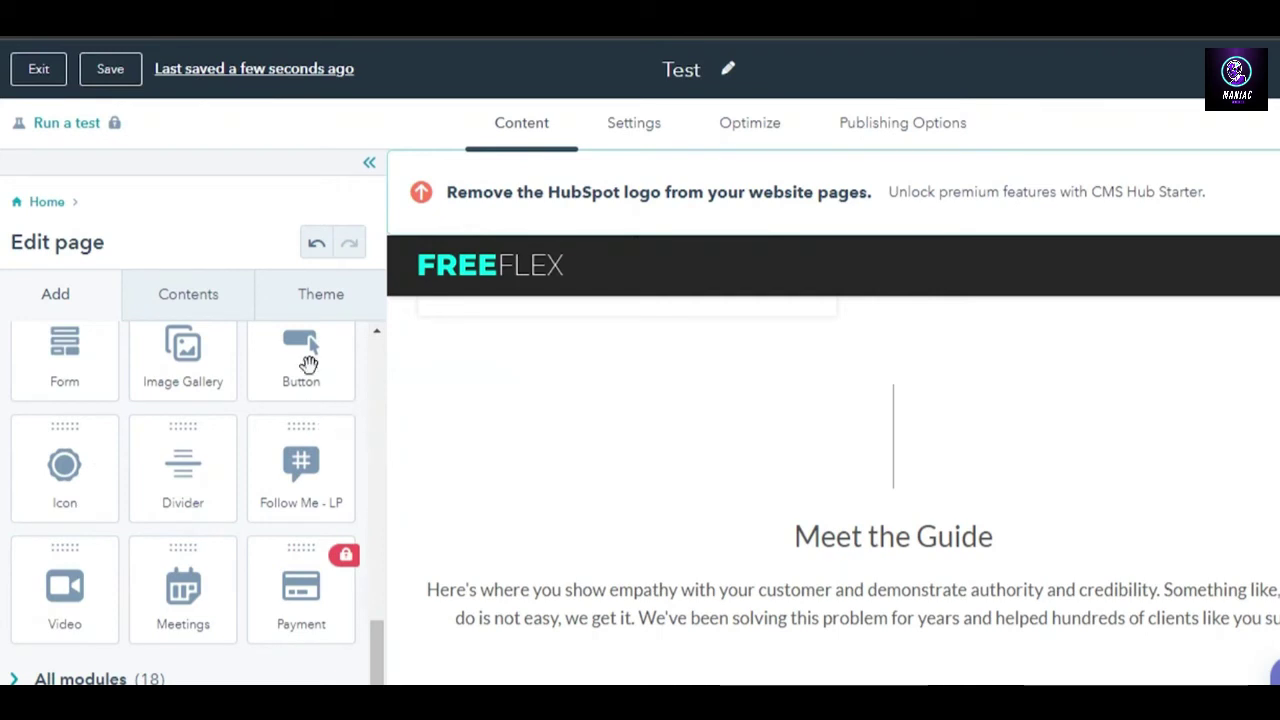
Insert a Button module above the Meet the Guide heading's divider line and clear the button's external link URL.
left_click_drag(308, 362, 654, 460)
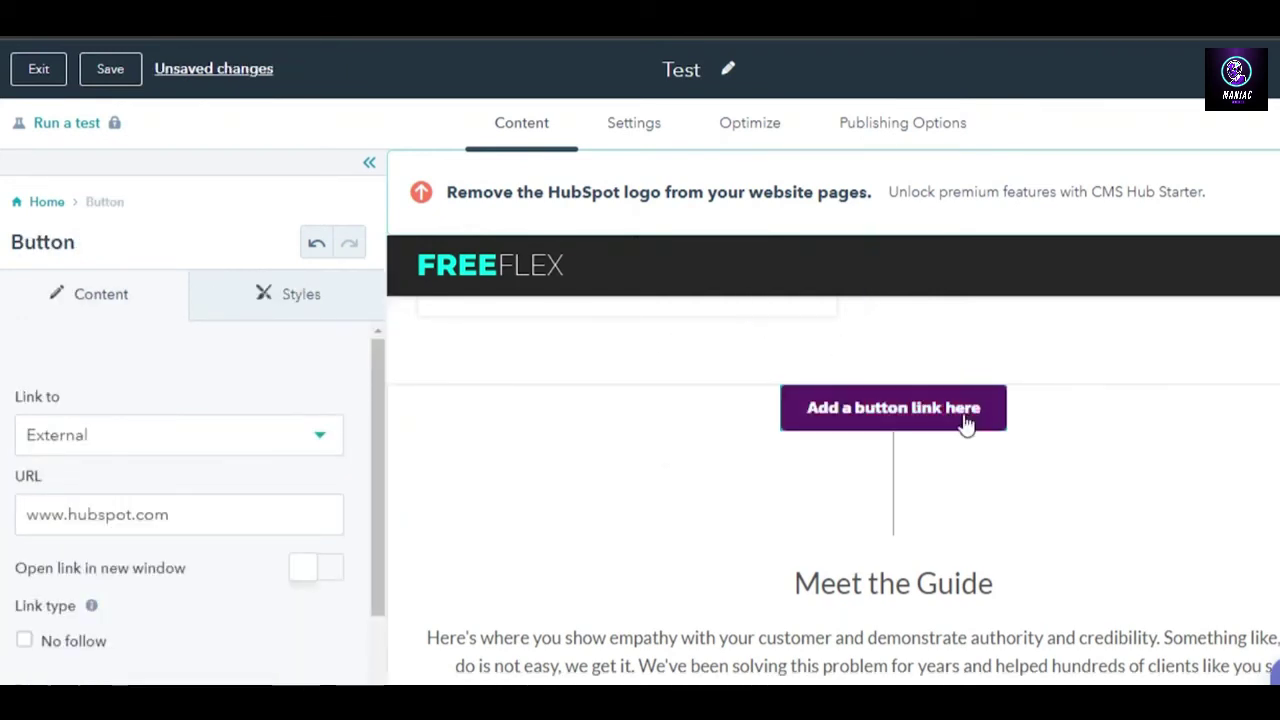
left_click(185, 513)
key("BackSpace")
key("BackSpace")
key("BackSpace")
key("BackSpace")
key("BackSpace")
key("BackSpace")
key("BackSpace")
key("BackSpace")
key("BackSpace")
key("BackSpace")
key("BackSpace")
key("BackSpace")
key("BackSpace")
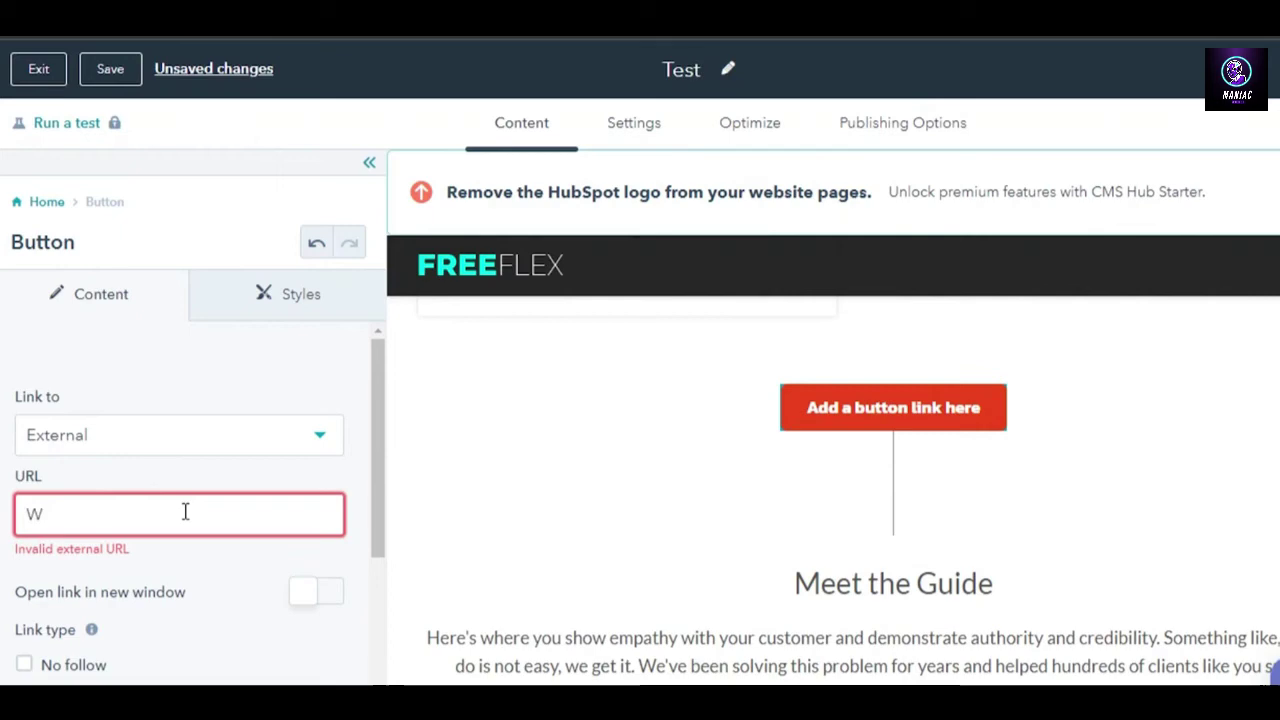
key("BackSpace")
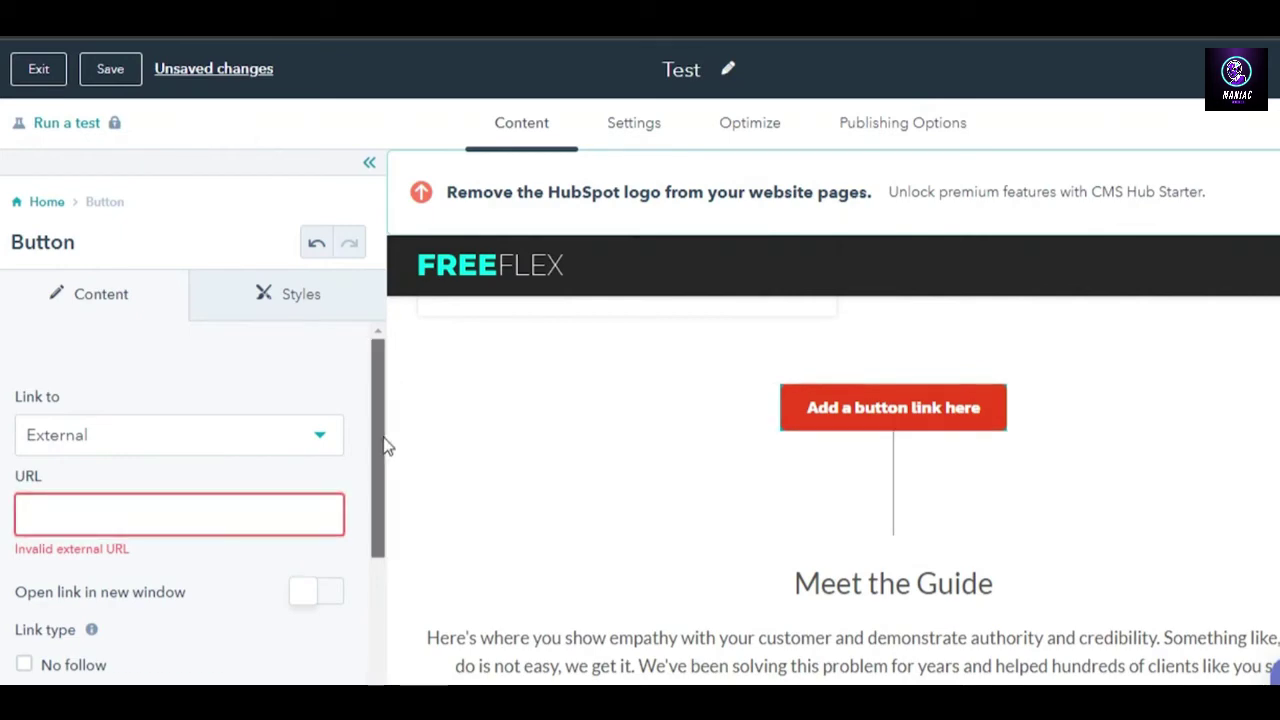
Set the new button's text to "click here" and leave the button's settings.
left_click_drag(384, 434, 384, 603)
triple_click(217, 474)
type("click here")
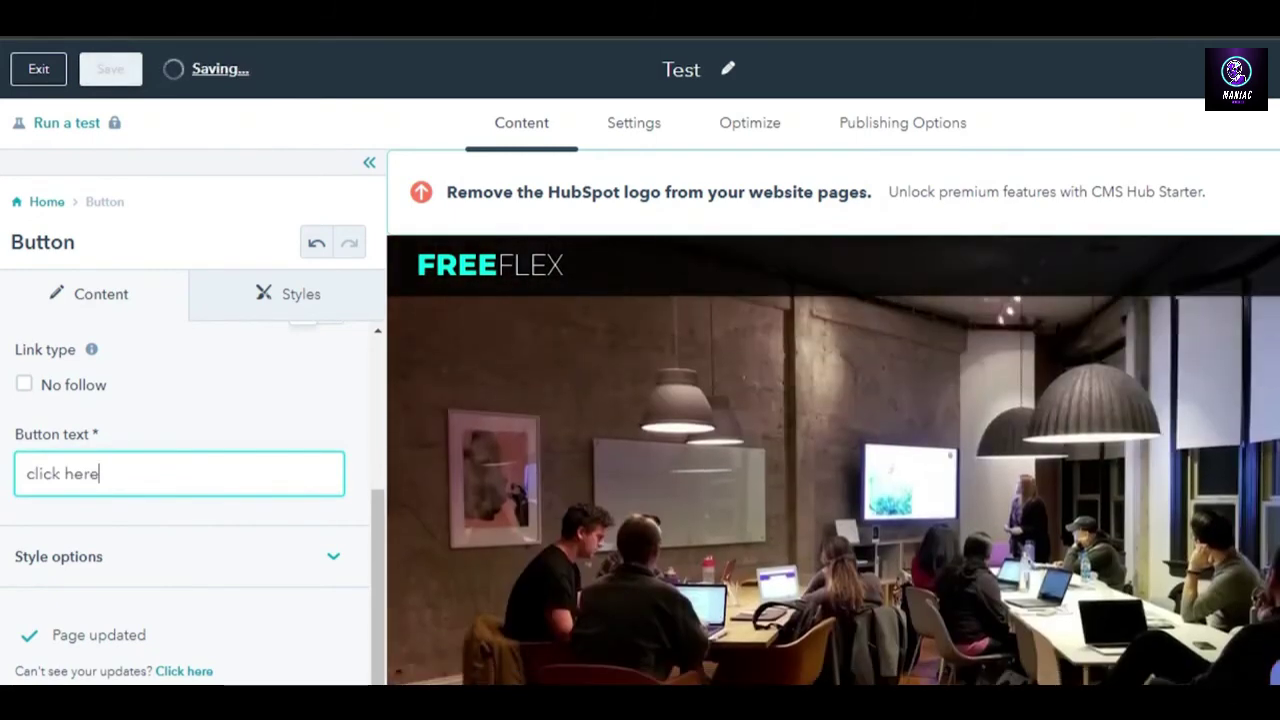
left_click(932, 368)
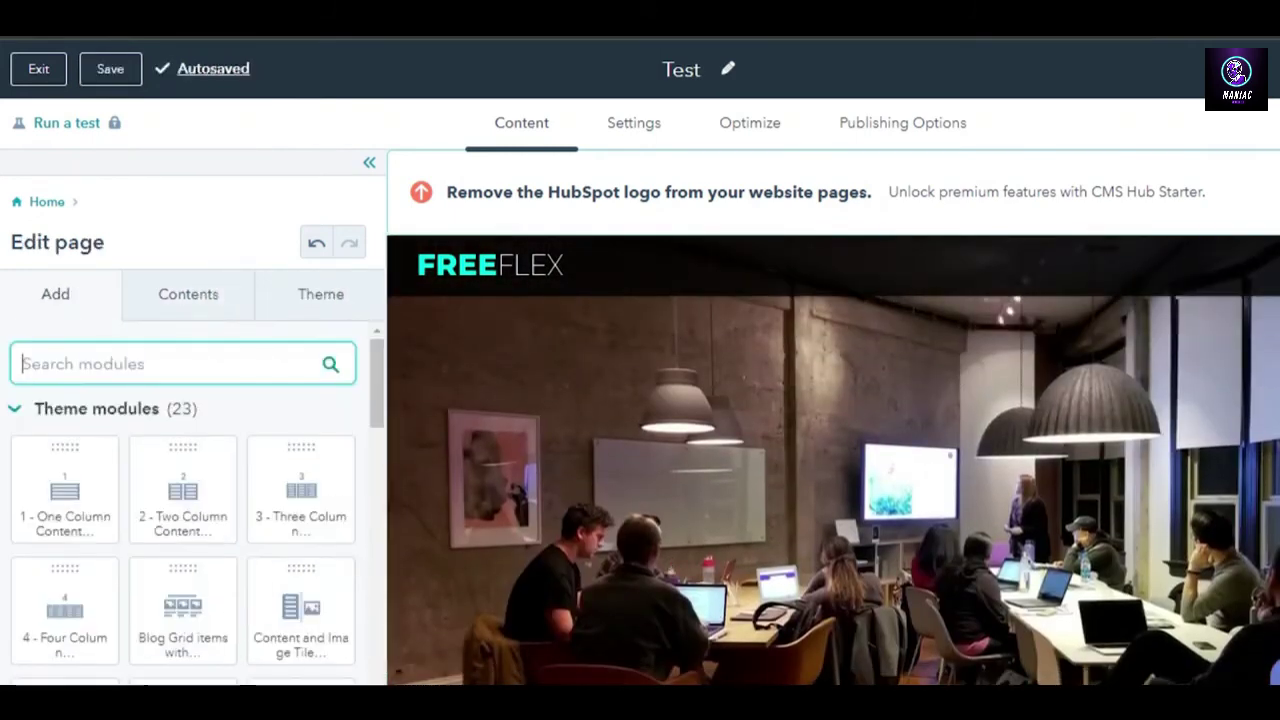
Insert an Image Gallery module near the Meet the Guide section and return to the page's module list.
left_click_drag(384, 385, 380, 628)
left_click_drag(160, 553, 682, 434)
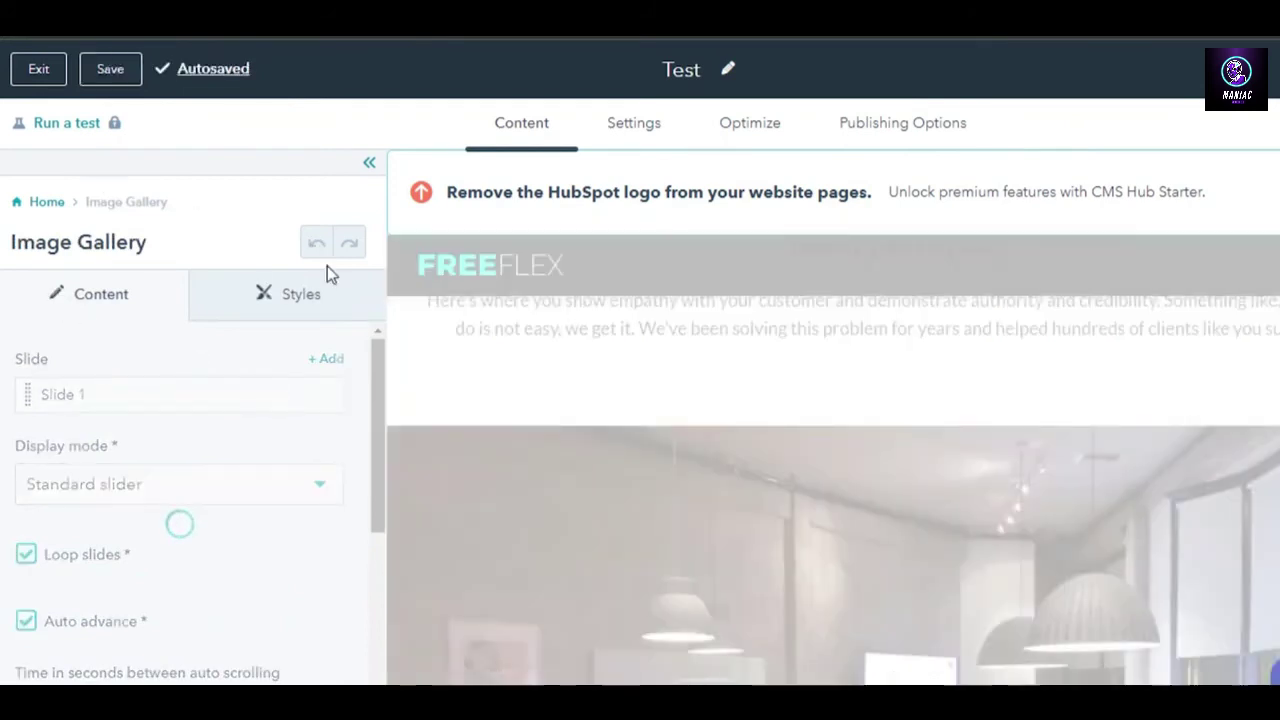
left_click_drag(384, 390, 397, 334)
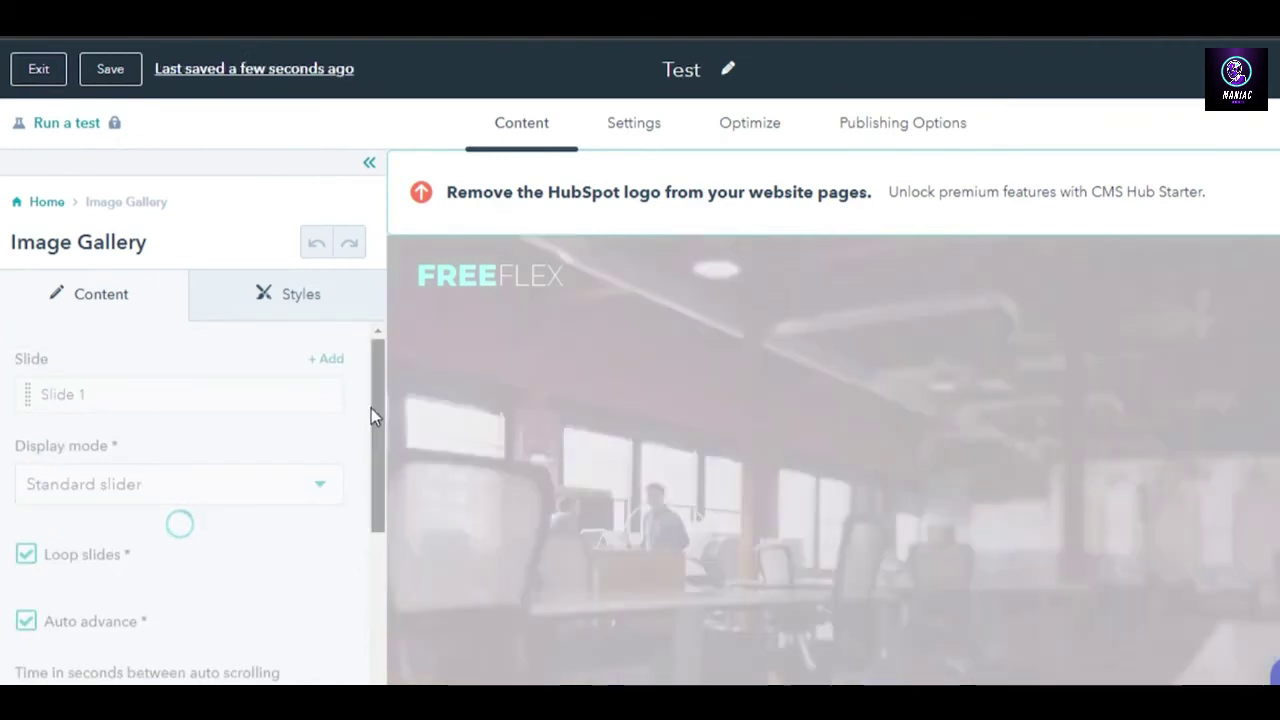
left_click_drag(371, 408, 370, 378)
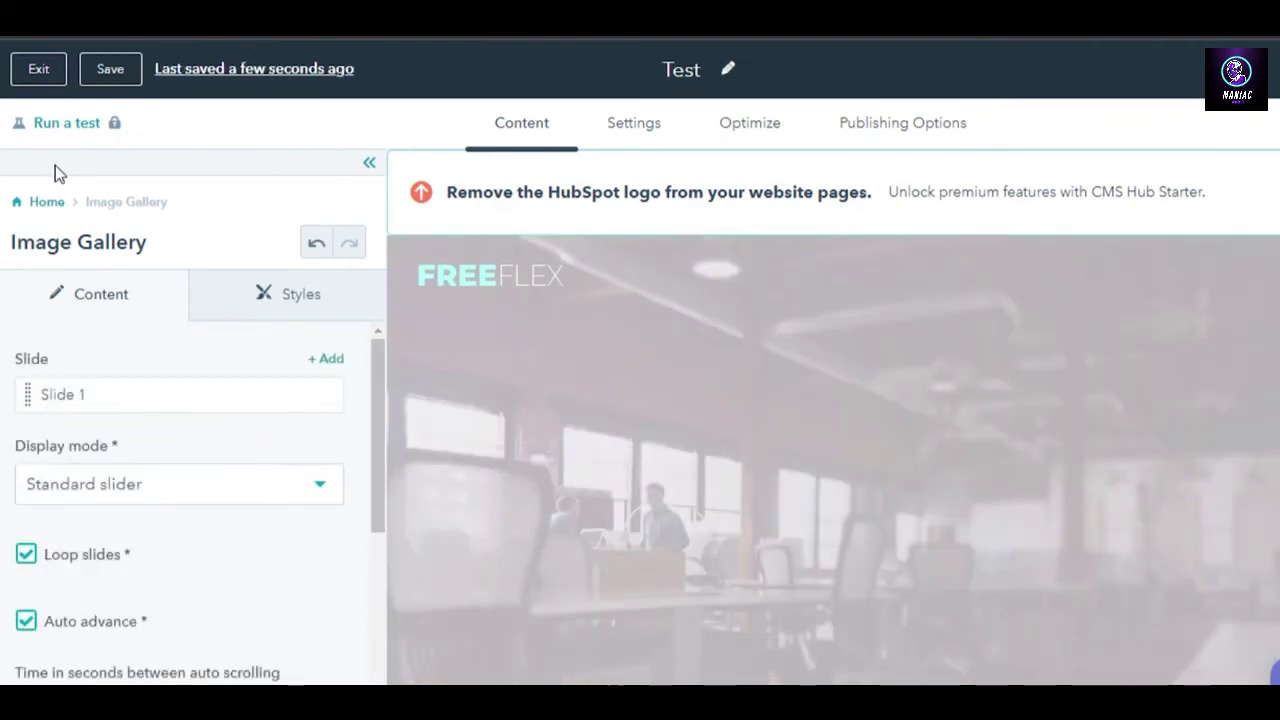
left_click(40, 202)
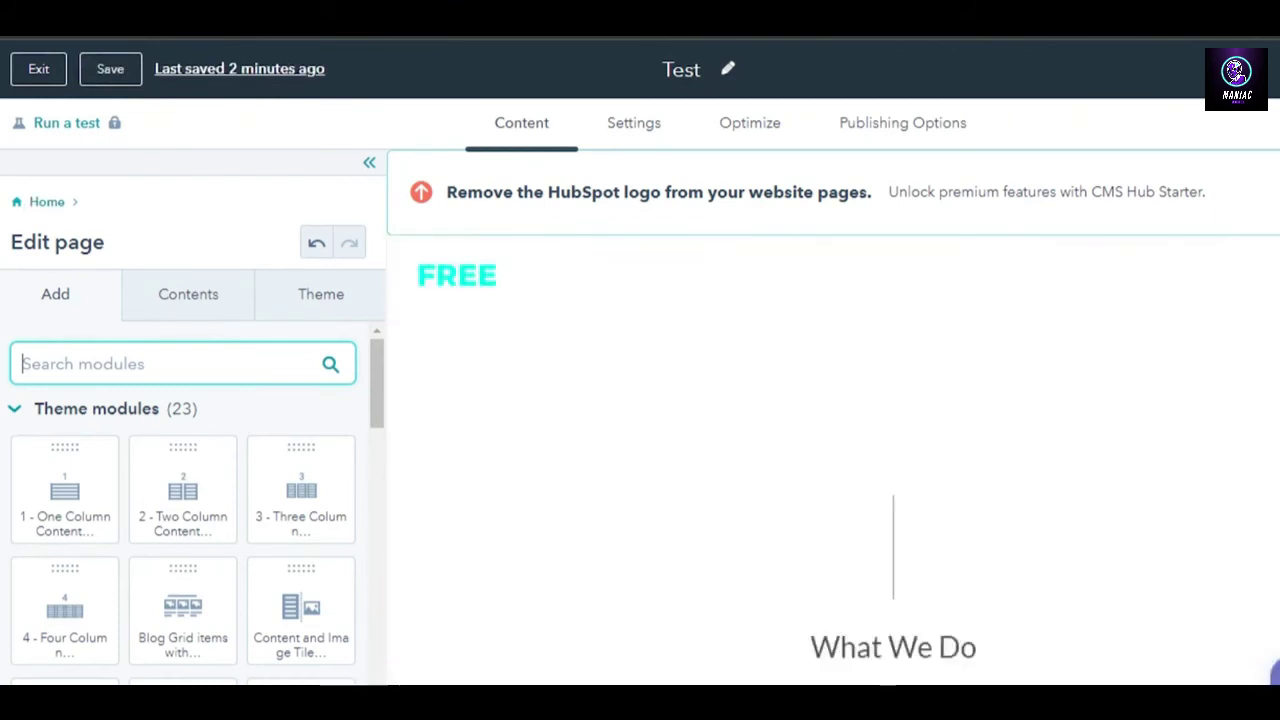
Set the page title to "test" in the page settings and review the remaining settings down to the meta description and featured image.
left_click(617, 110)
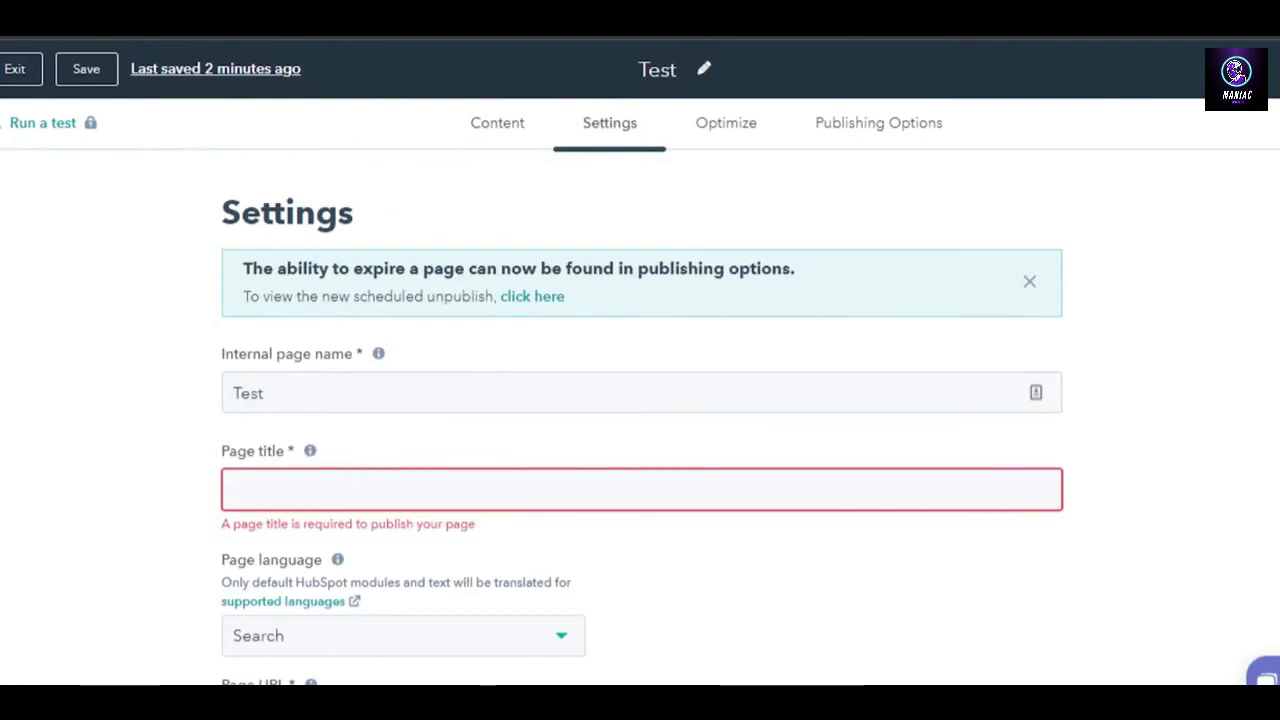
scroll(1092, 350, "down", 2)
left_click(597, 257)
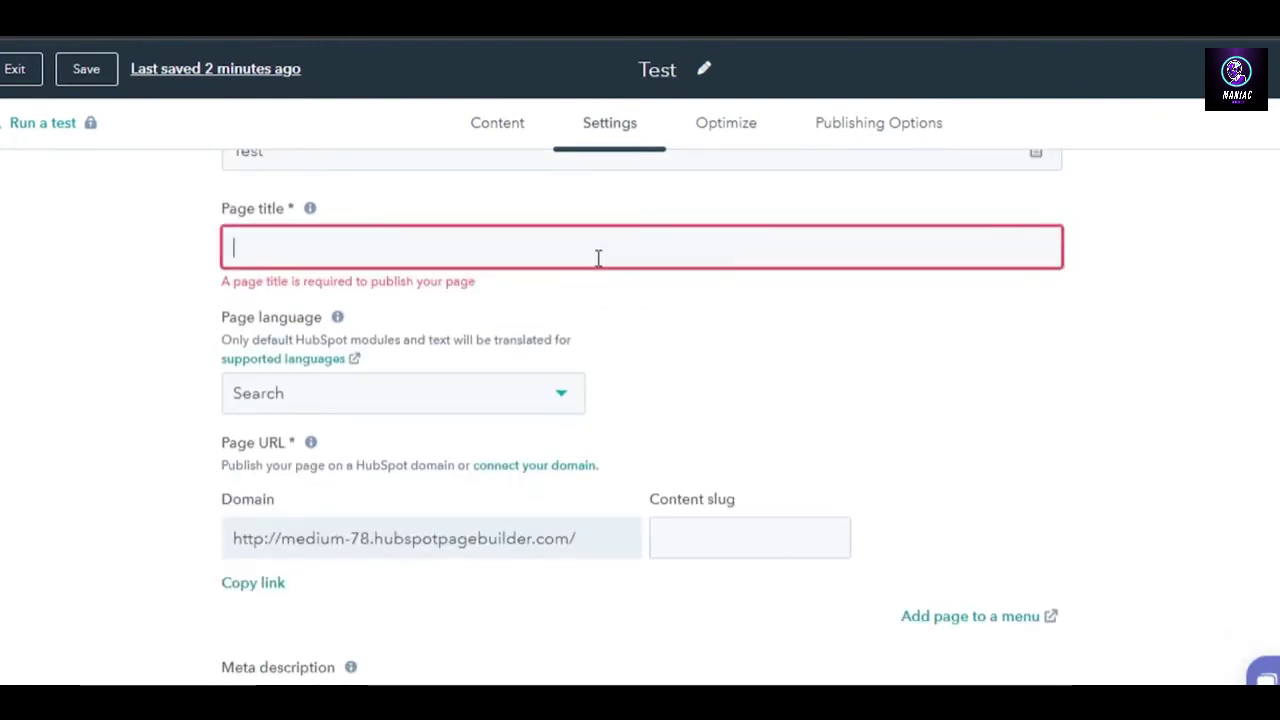
type("test")
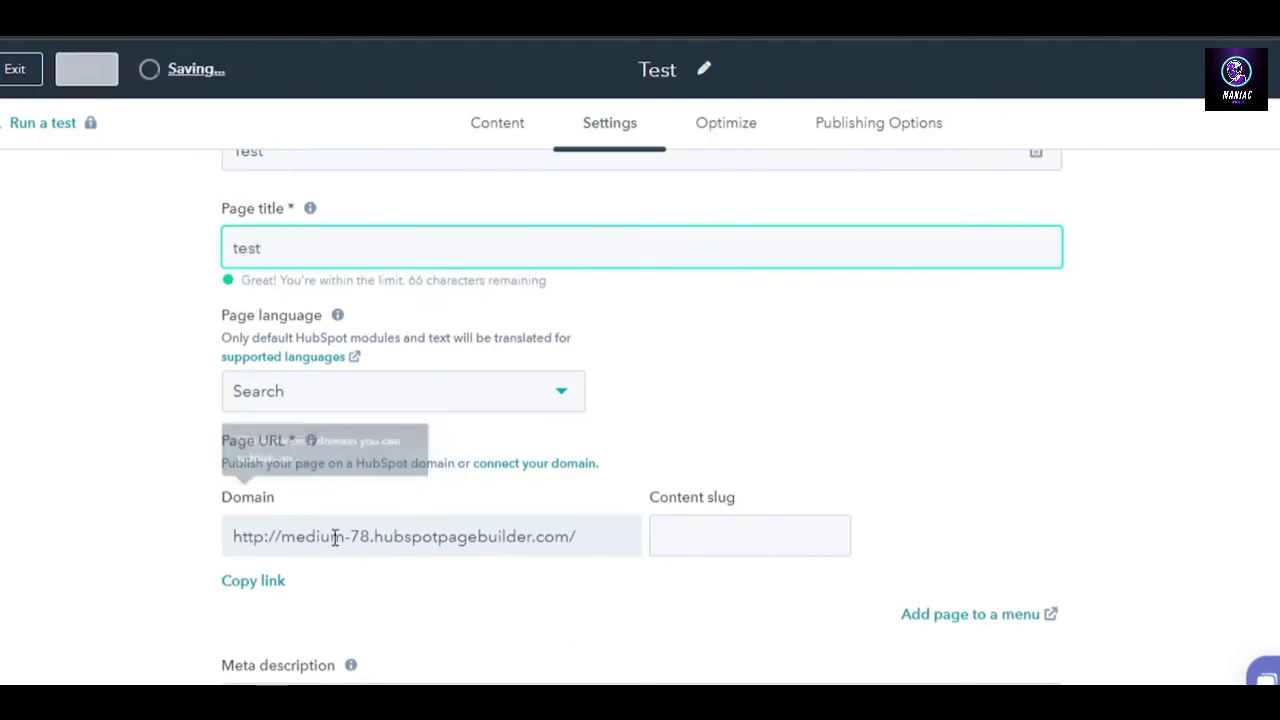
scroll(471, 360, "down", 5)
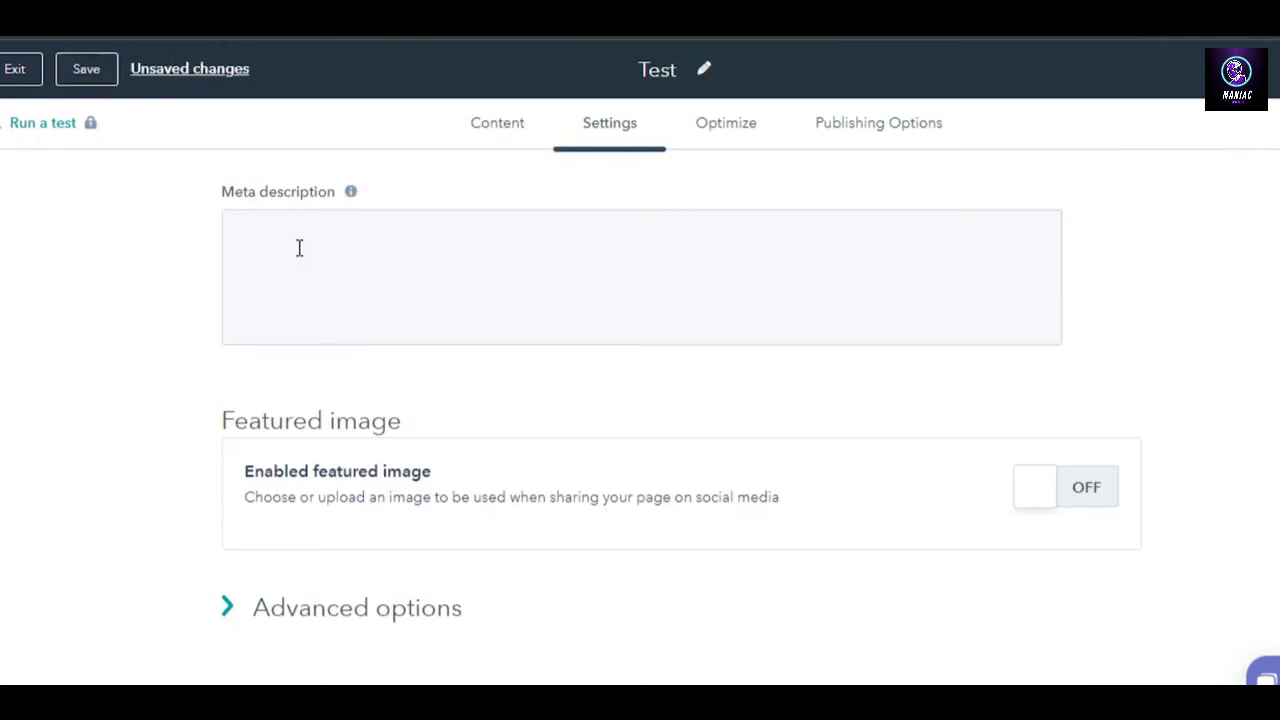
scroll(645, 417, "up", 6)
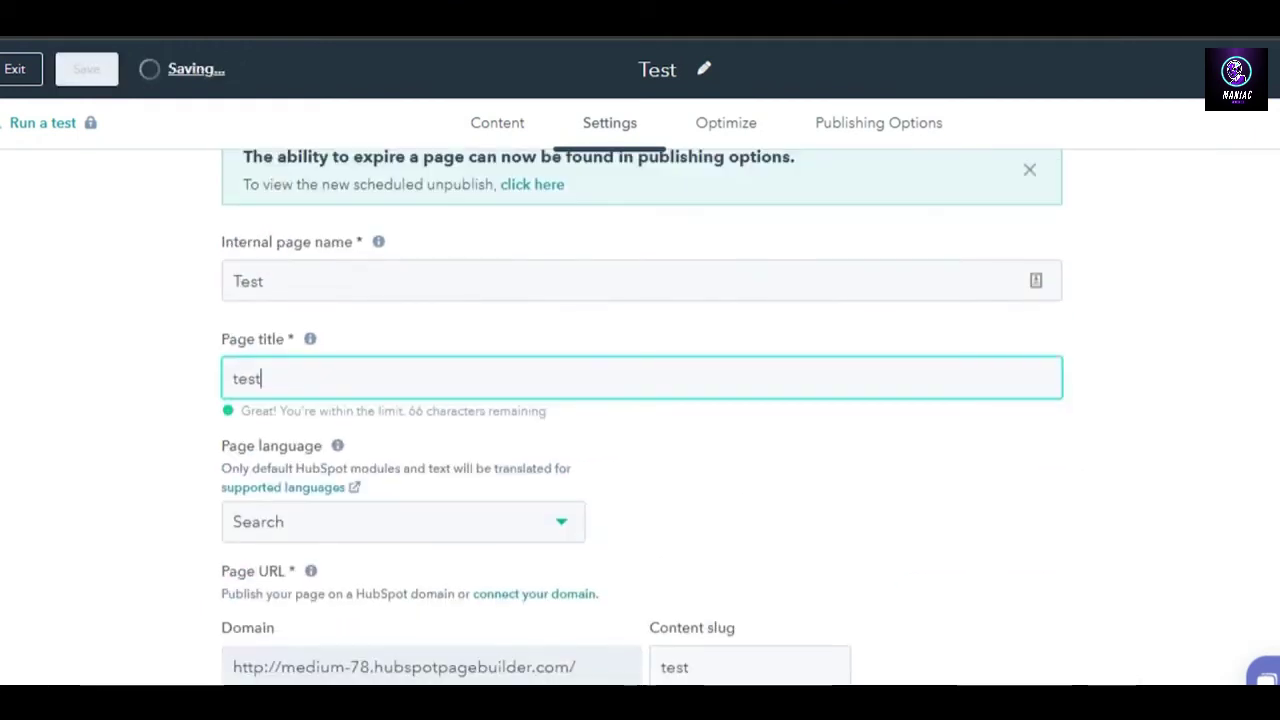
Review the page's optimization recommendations, including the meta description checks, and view the publishing options.
left_click(687, 134)
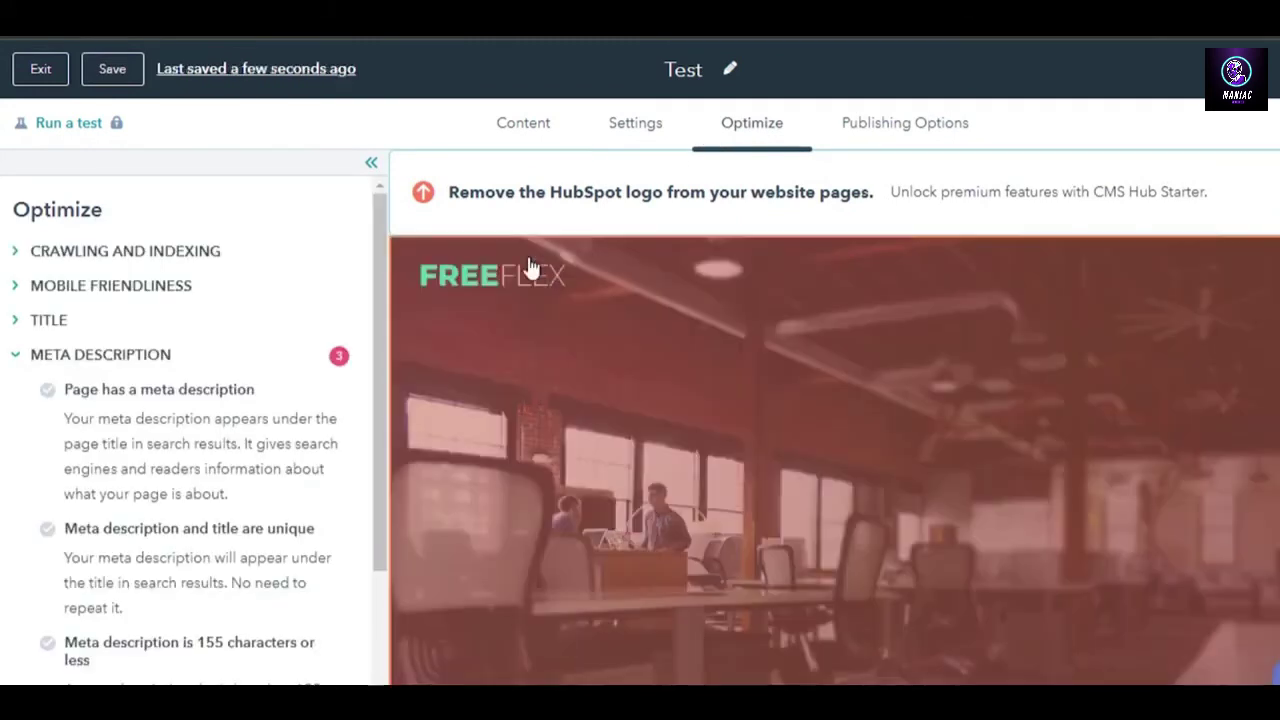
scroll(383, 458, "down", 2)
scroll(383, 458, "up", 2)
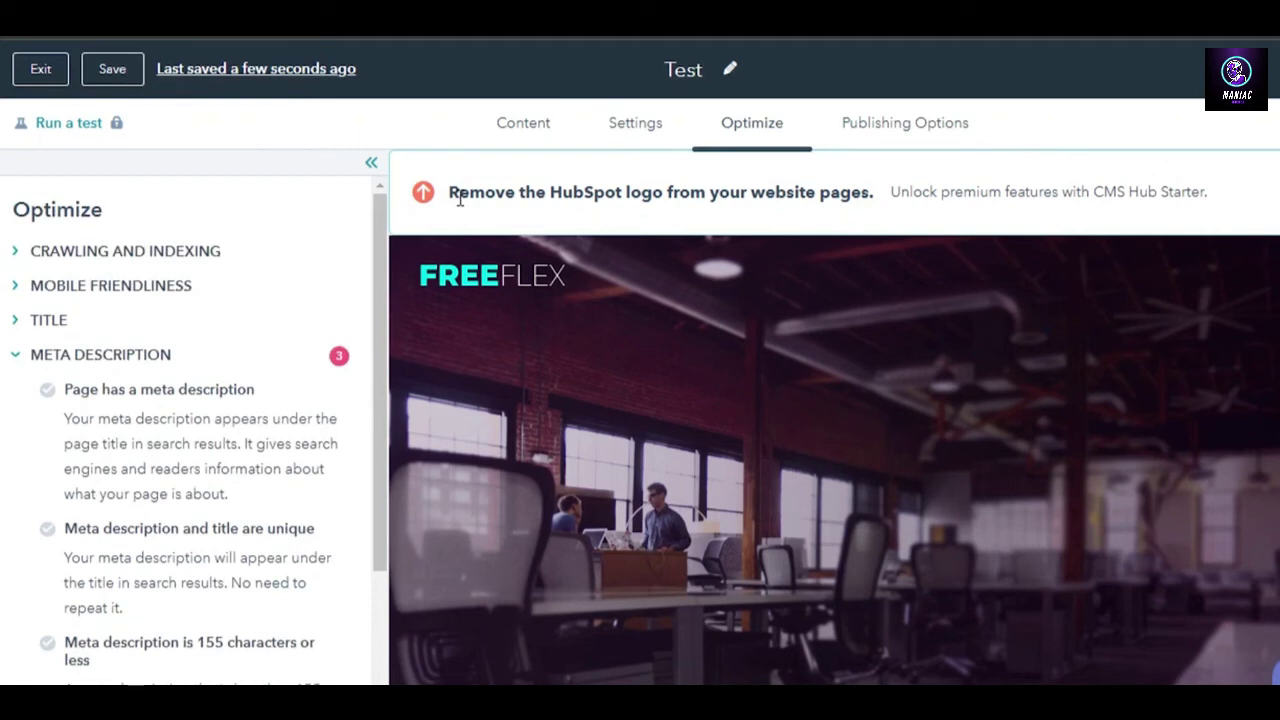
left_click(869, 134)
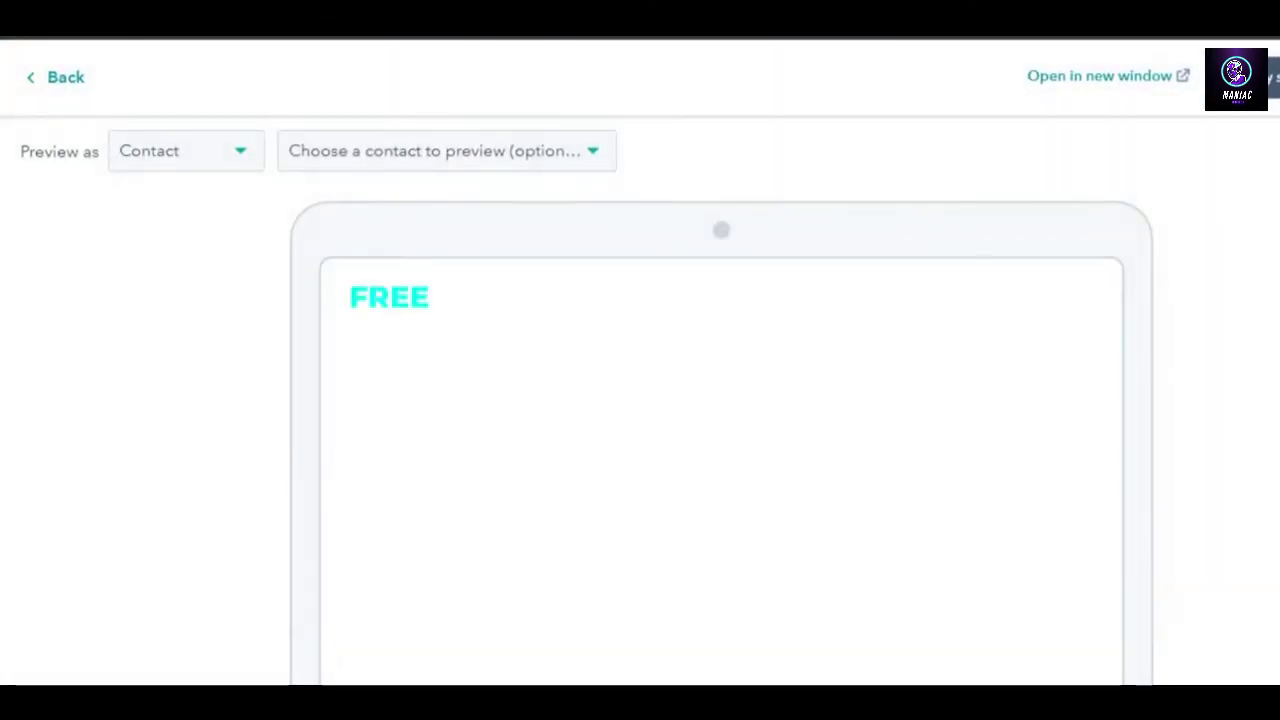
Look through the page preview and return to the page editor.
scroll(712, 400, "down", 5)
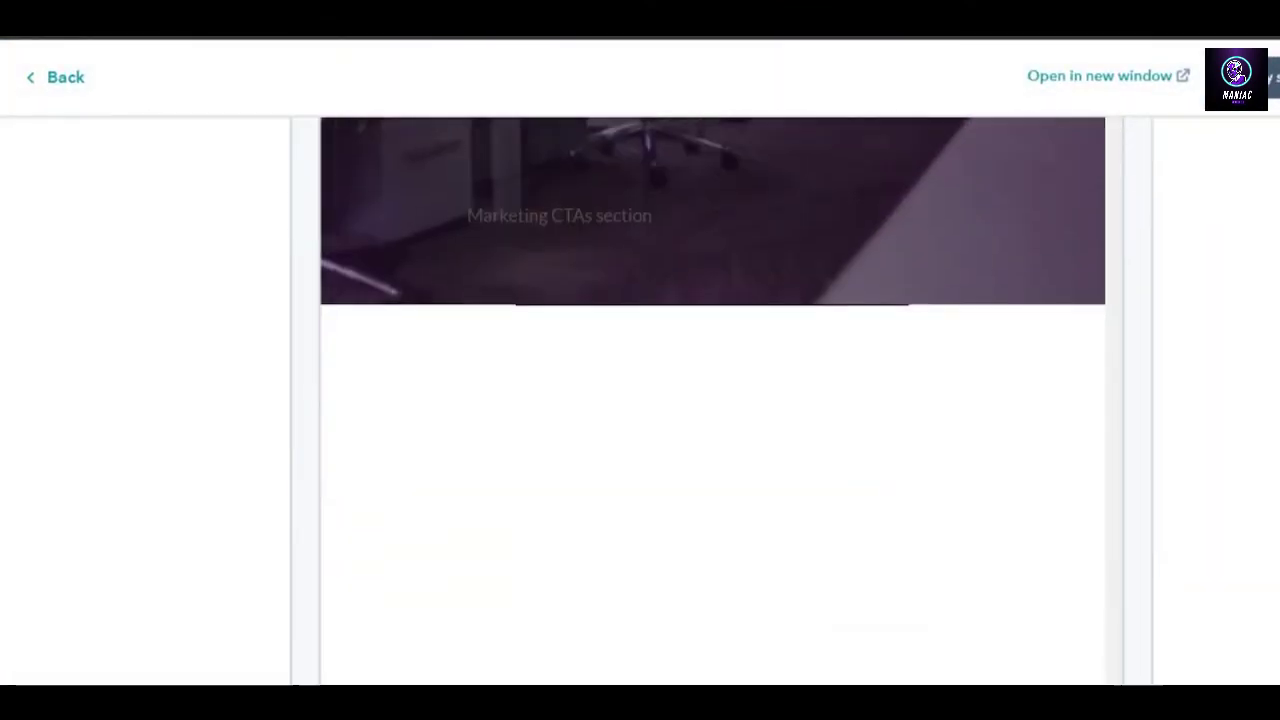
scroll(712, 400, "up", 5)
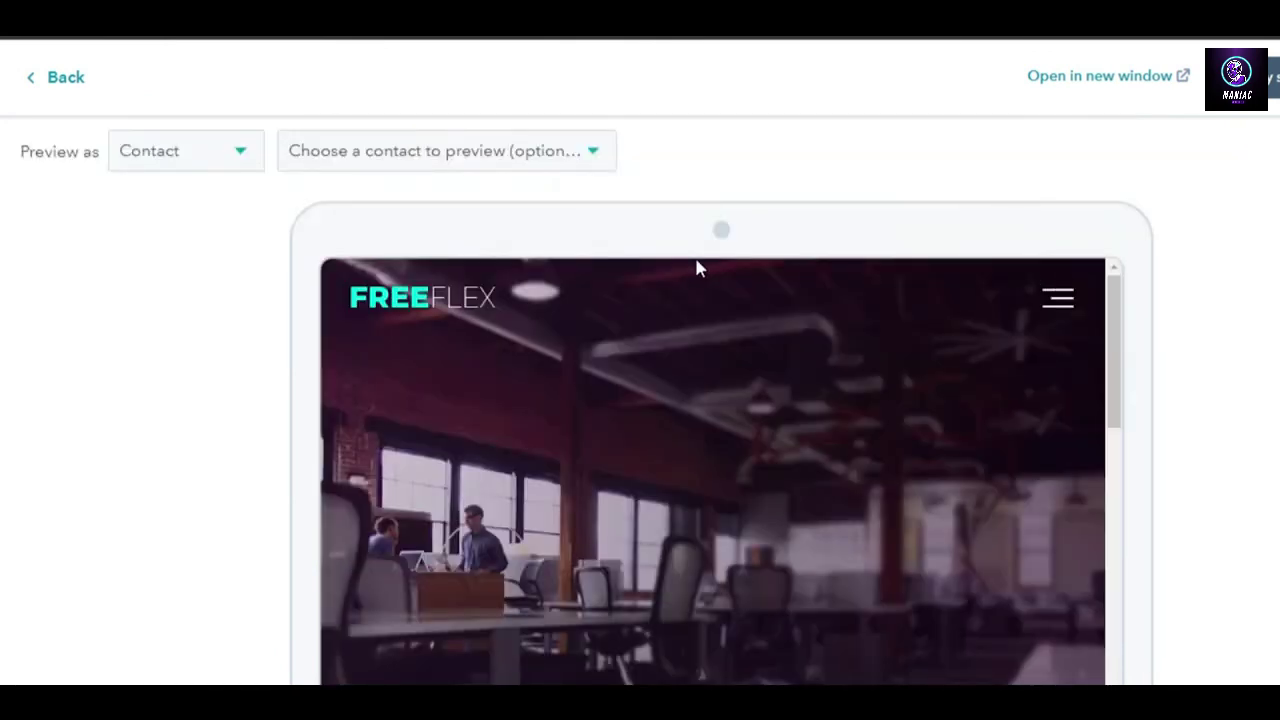
left_click(64, 81)
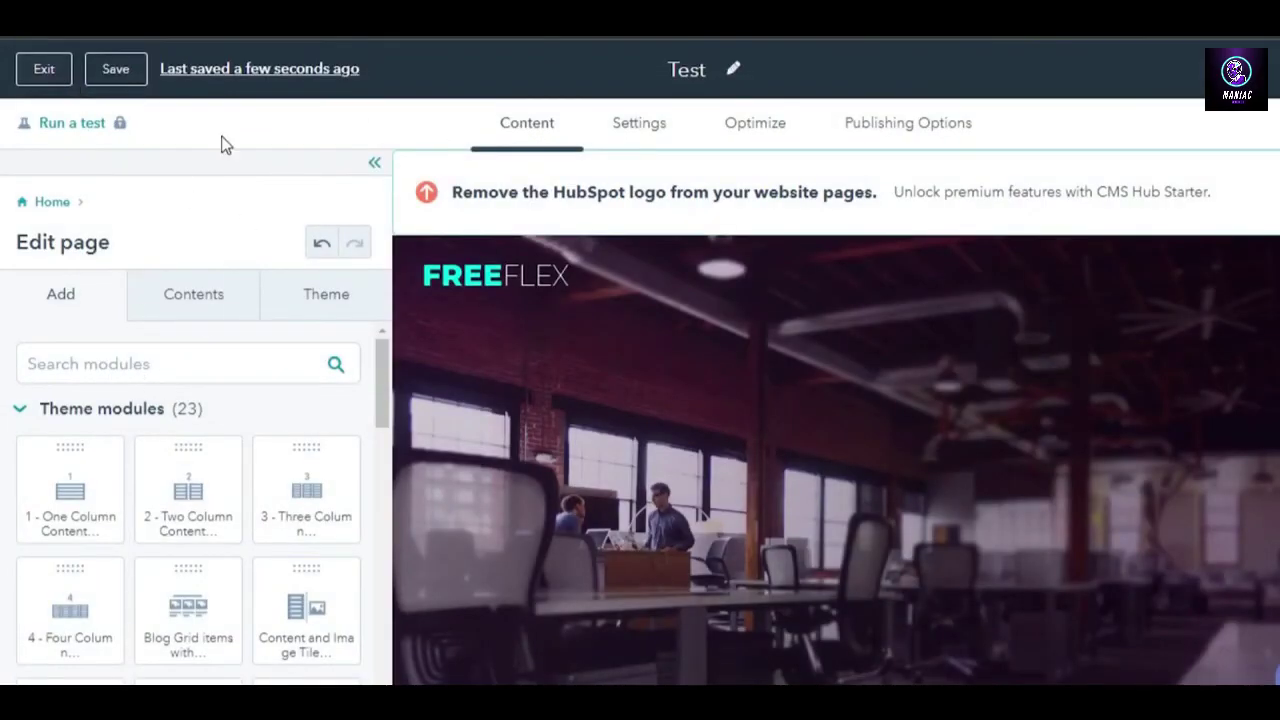
Save the Test page and exit the page editor.
left_click(115, 75)
mouse_move(380, 352)
left_mouse_down()
mouse_move(380, 630)
mouse_move(388, 360)
left_mouse_up()
left_click(137, 72)
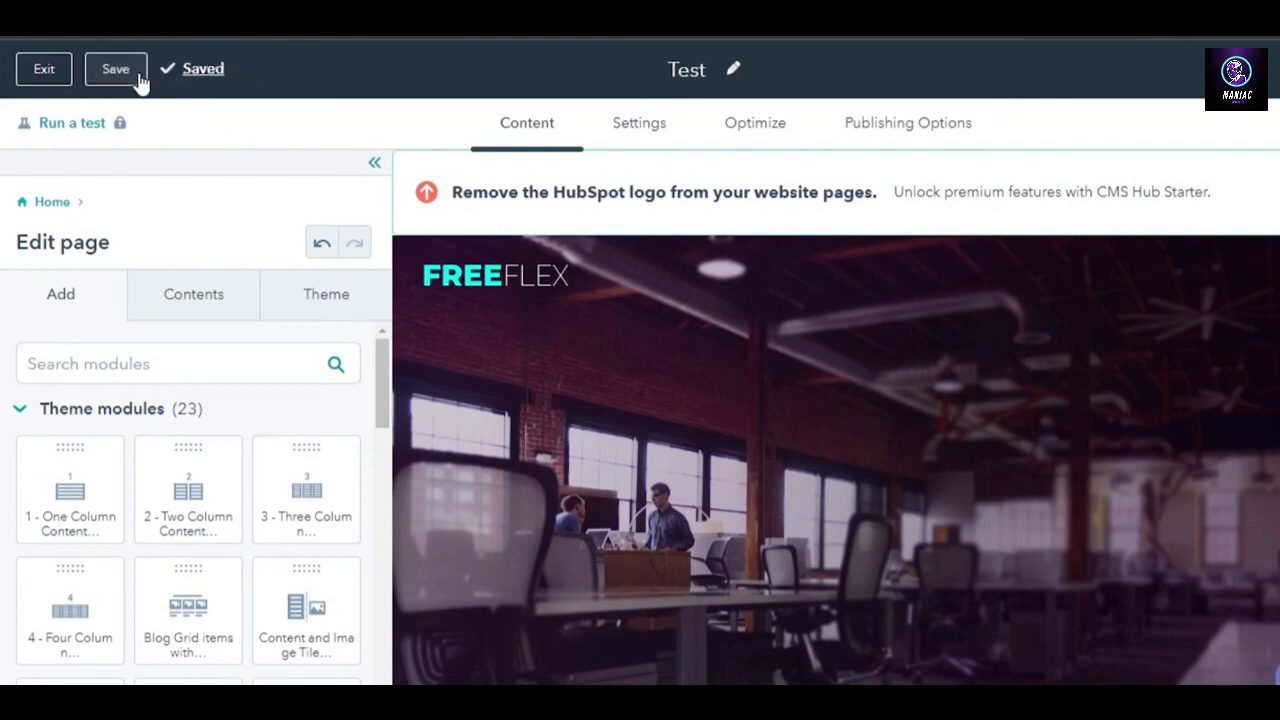
left_click(62, 68)
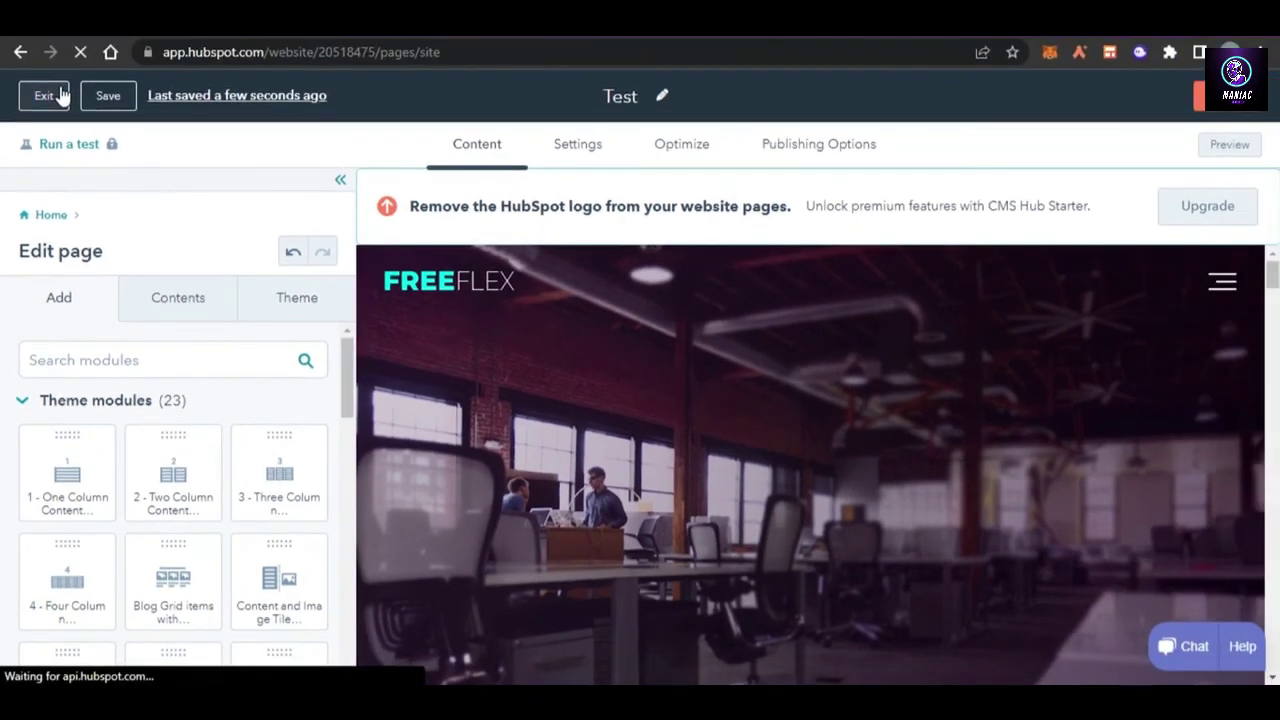